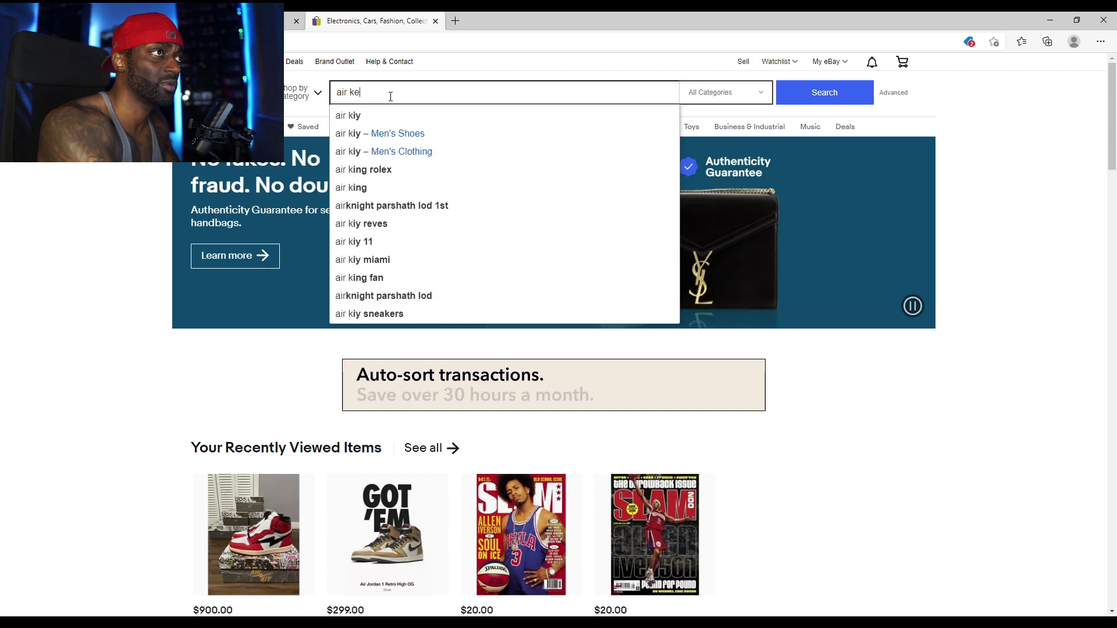
Search the marketplace for "air kiy" shoes
key(BackSpace)
key(BackSpace)
key(BackSpace)
text(iy)
key(Return)
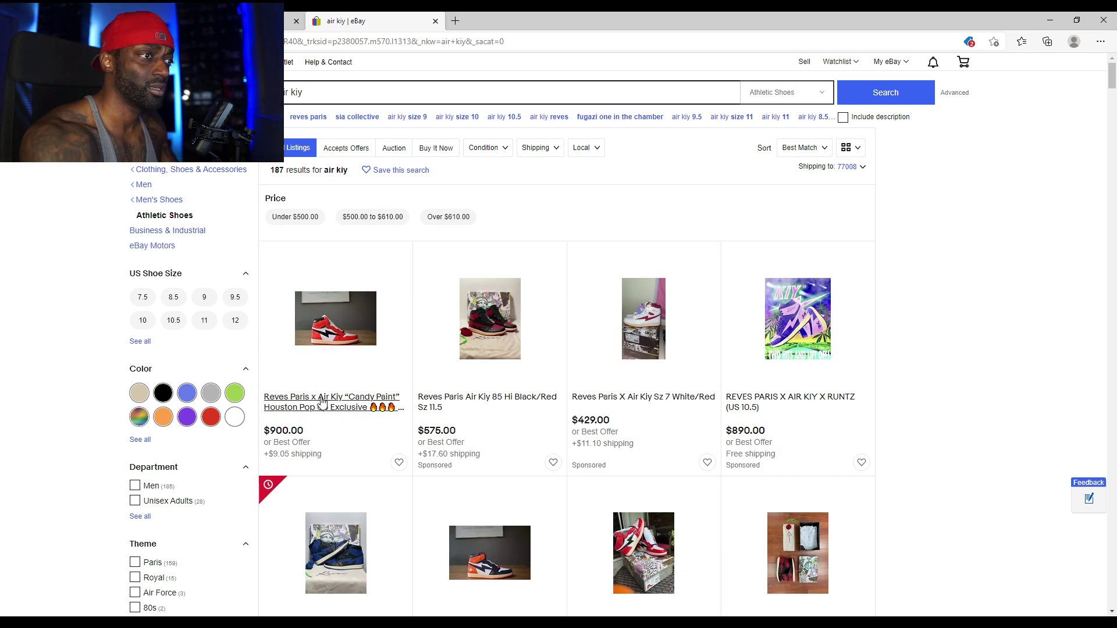
Open the Reves Paris x Air Kiy "Candy Paint" listing and copy its title through "Houston Pop Up Exclusive"
click(322, 403)
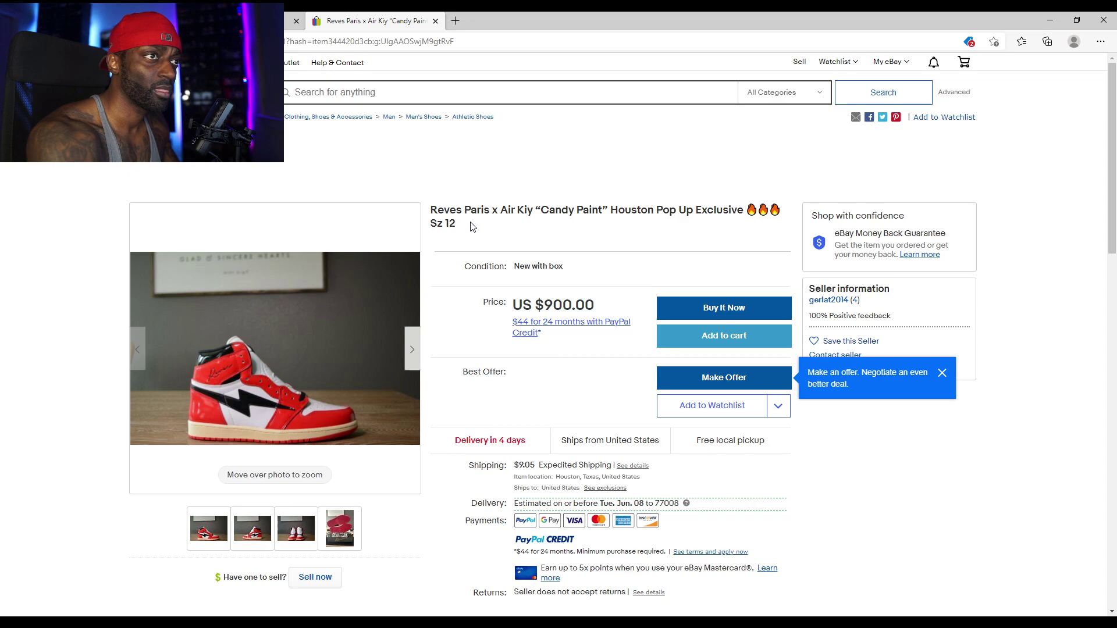
drag(432, 214, 748, 206)
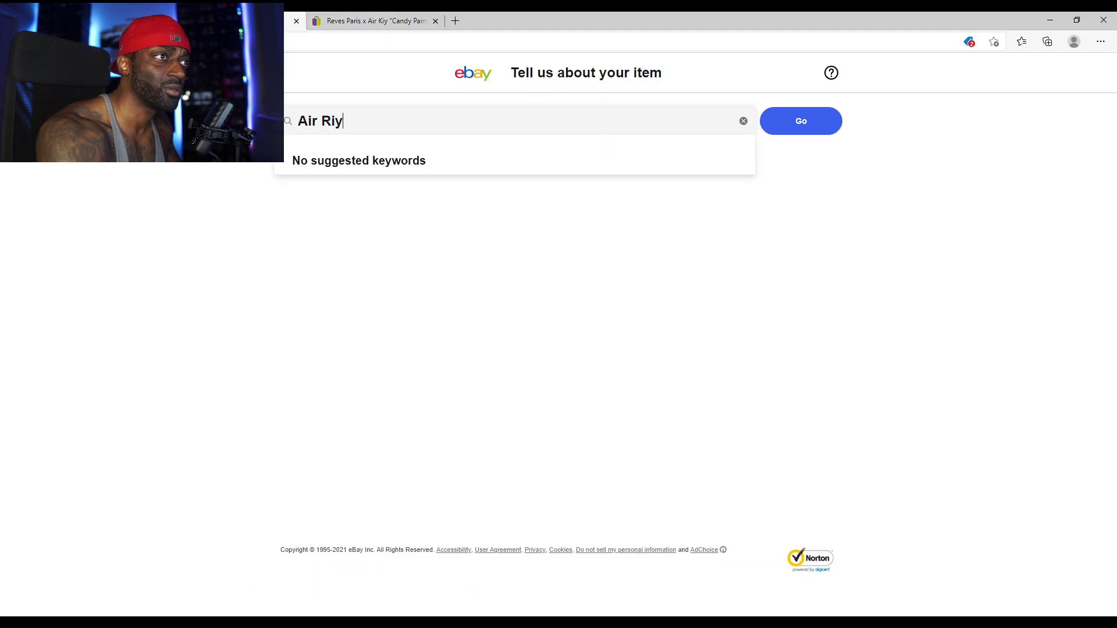
Replace the item keywords in the selling form with the suggested "reeves paris" and submit them
drag(346, 132, 295, 122)
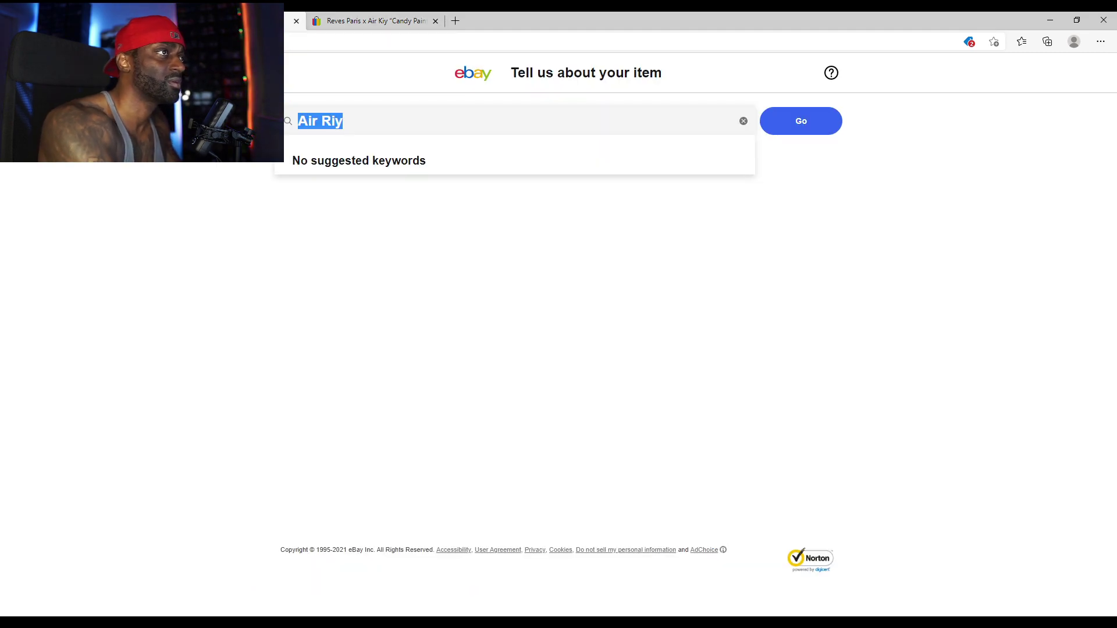
text(Rv)
key(BackSpace)
text(ee)
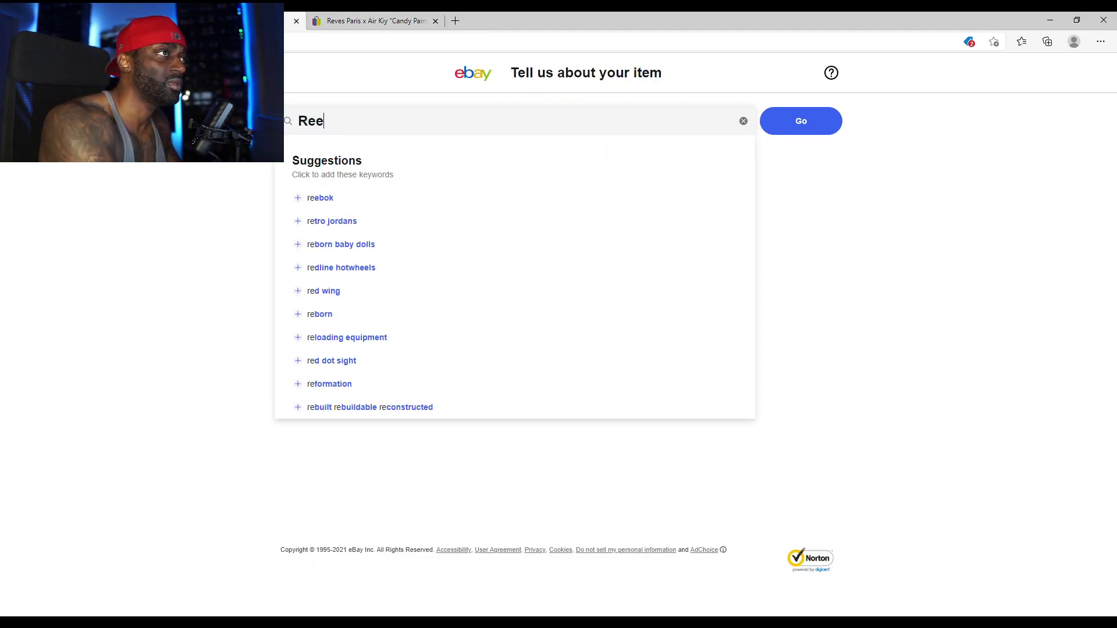
text(ves pa)
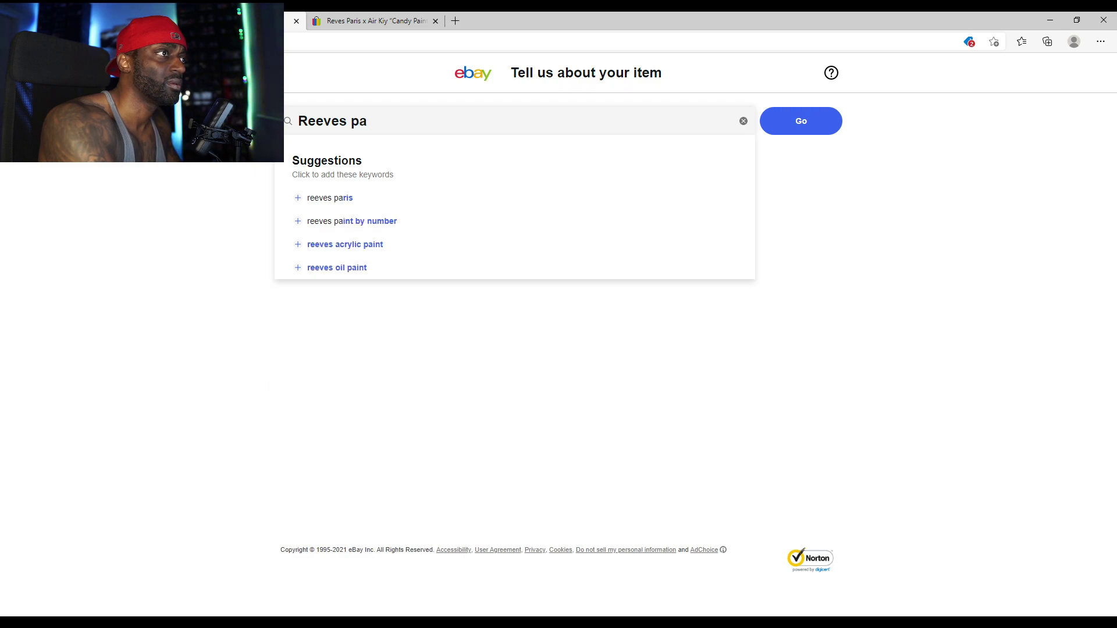
click(337, 205)
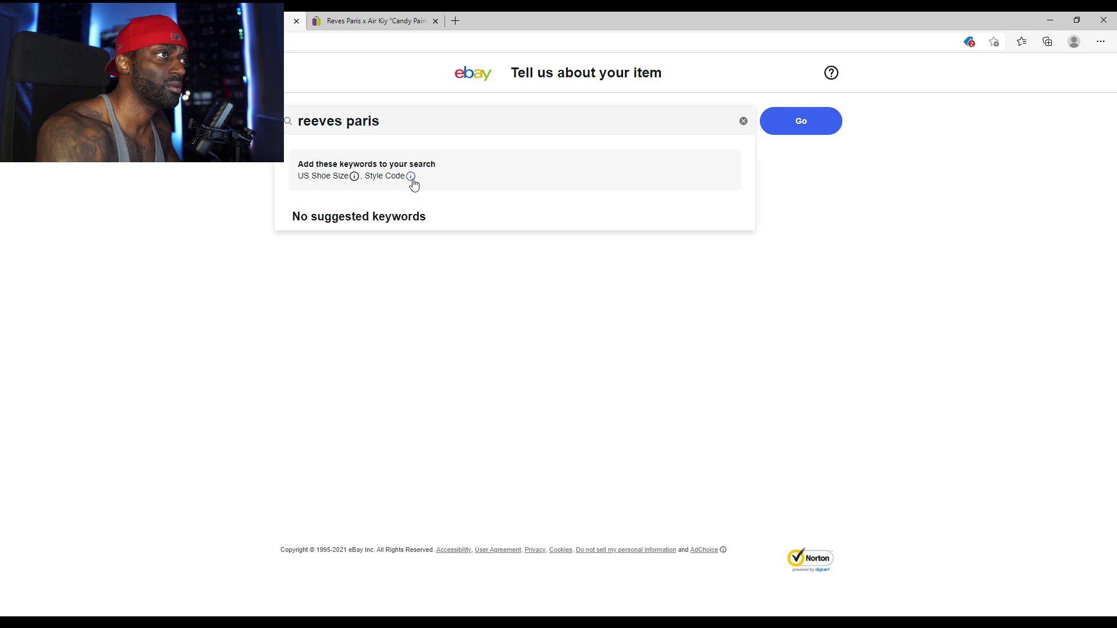
click(800, 126)
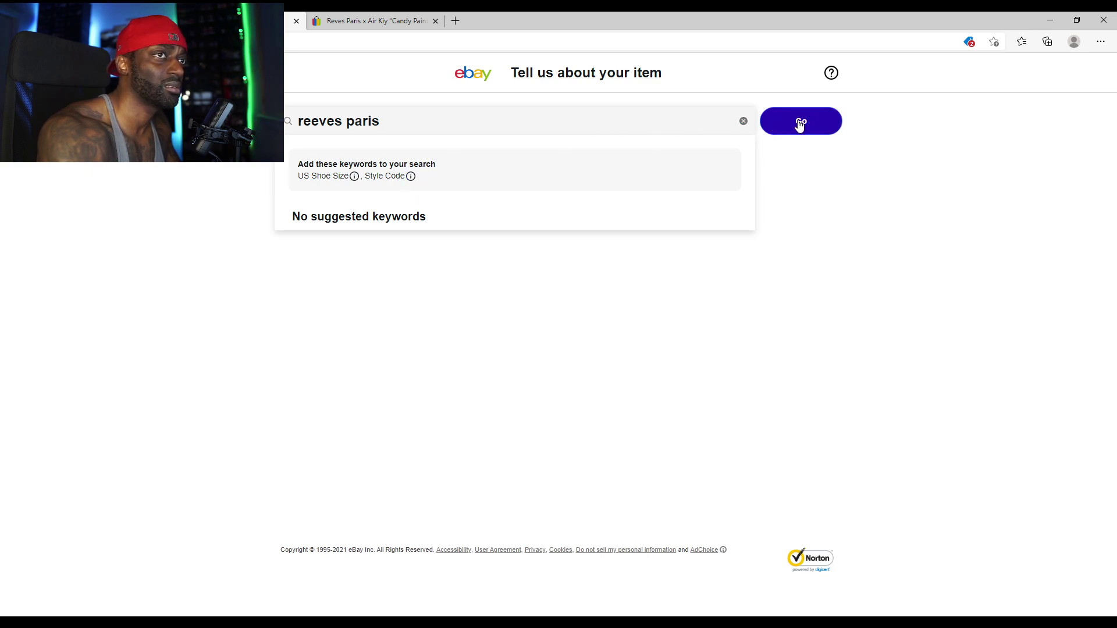
click(815, 135)
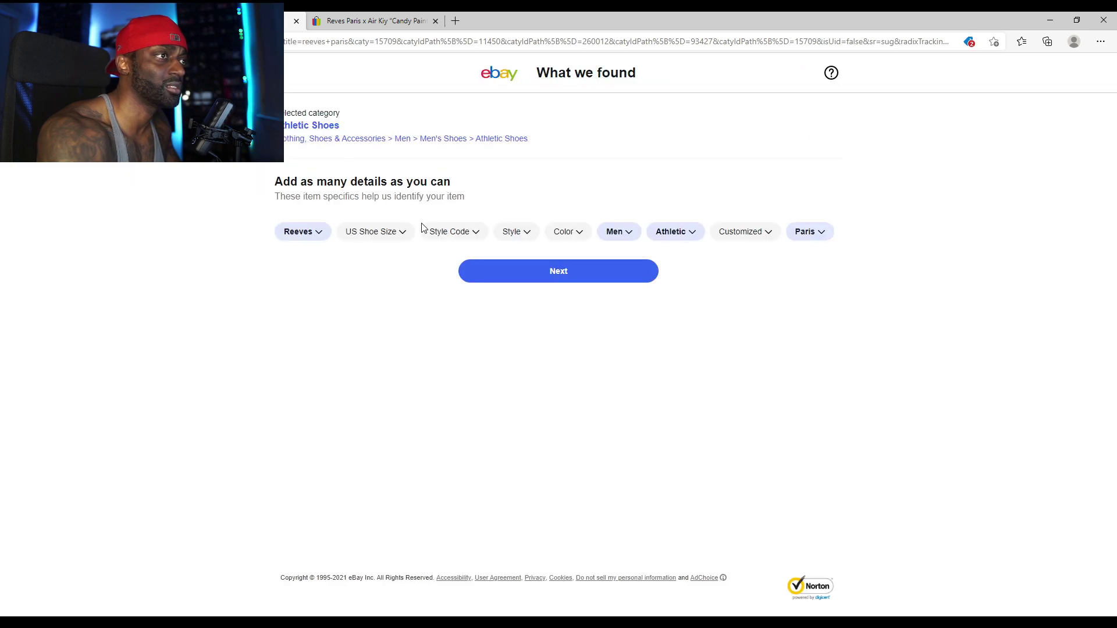
Set the item's US shoe size to 11
click(399, 233)
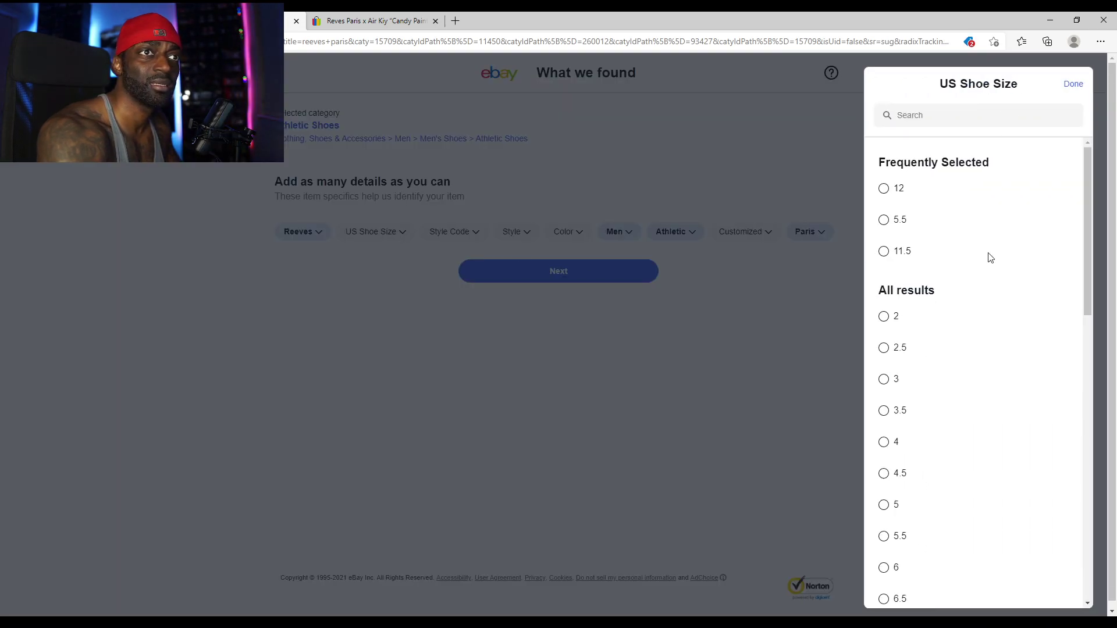
drag(1086, 260, 1085, 417)
click(888, 465)
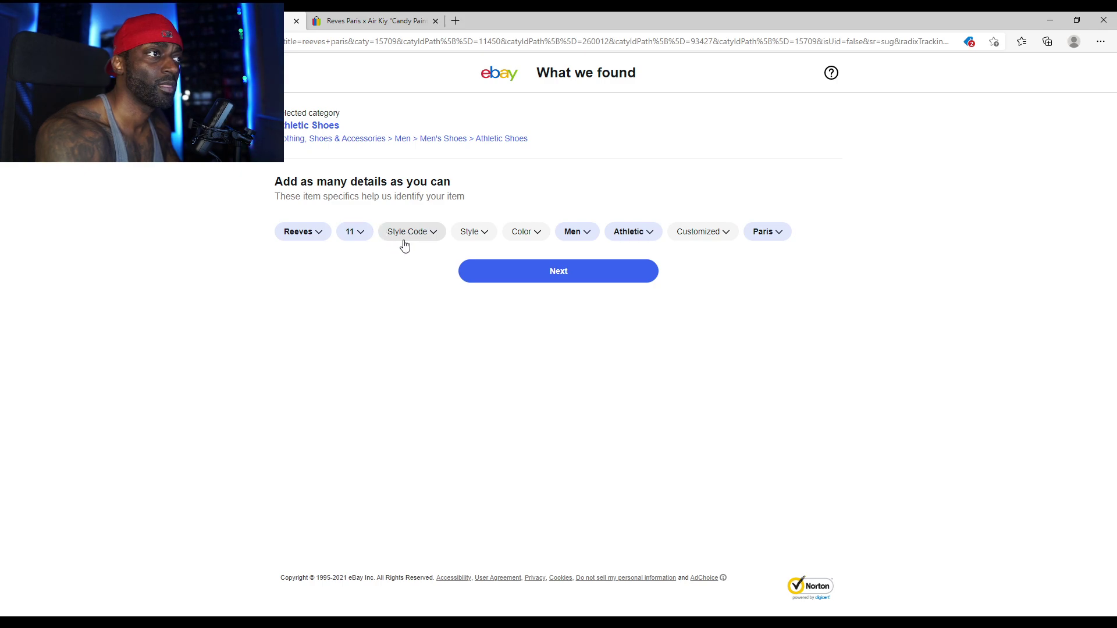
Try to enter Chicago as the item's style code
click(419, 236)
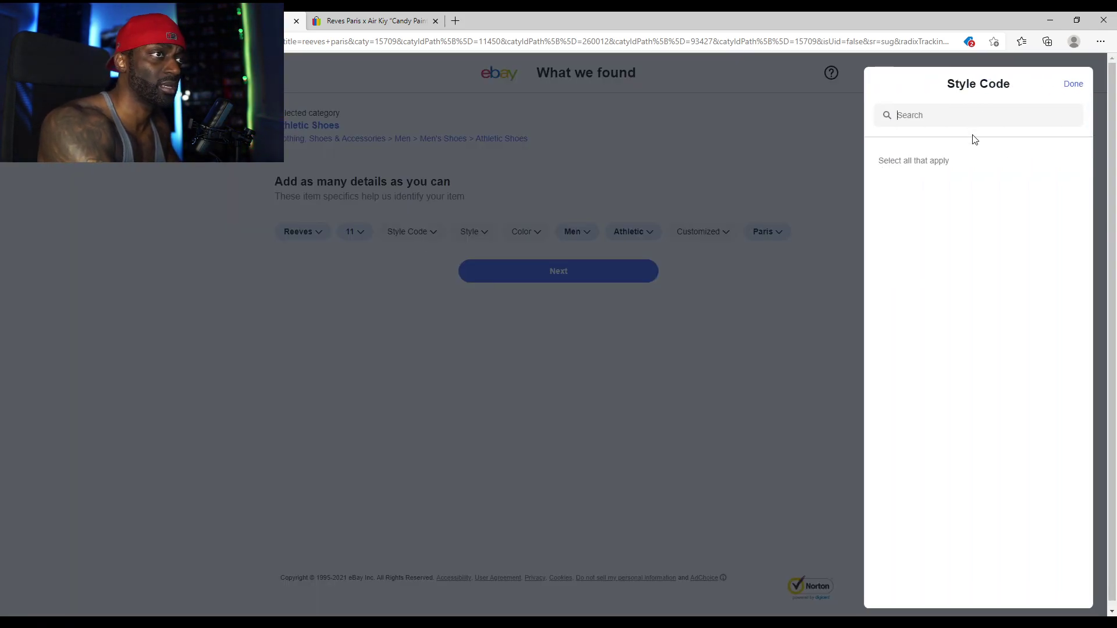
text(Candy)
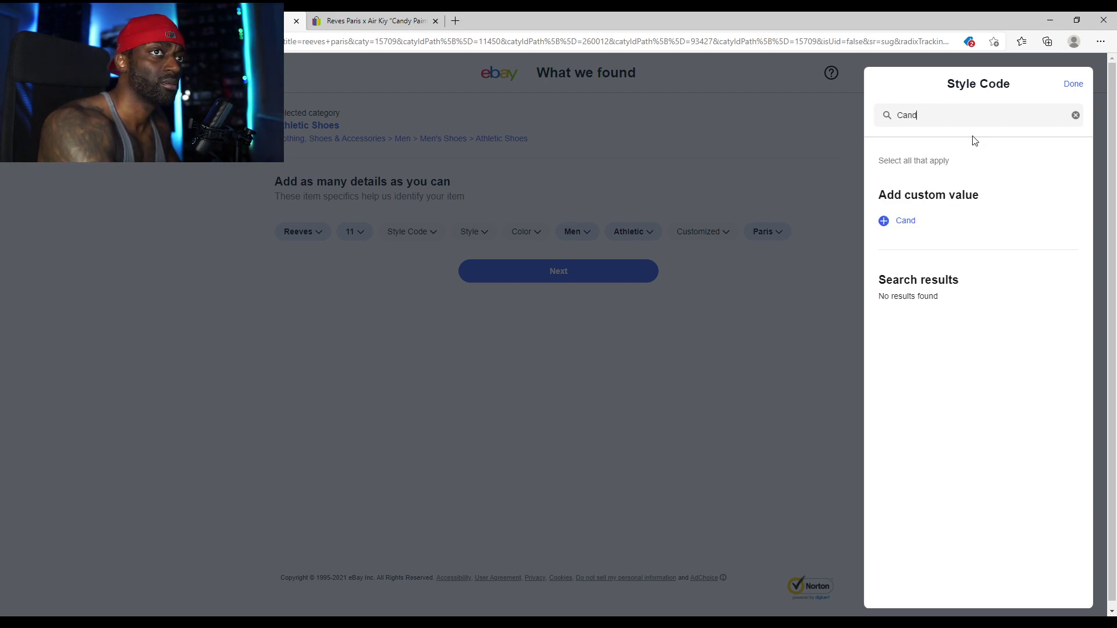
key(BackSpace)
key(BackSpace)
text(CH)
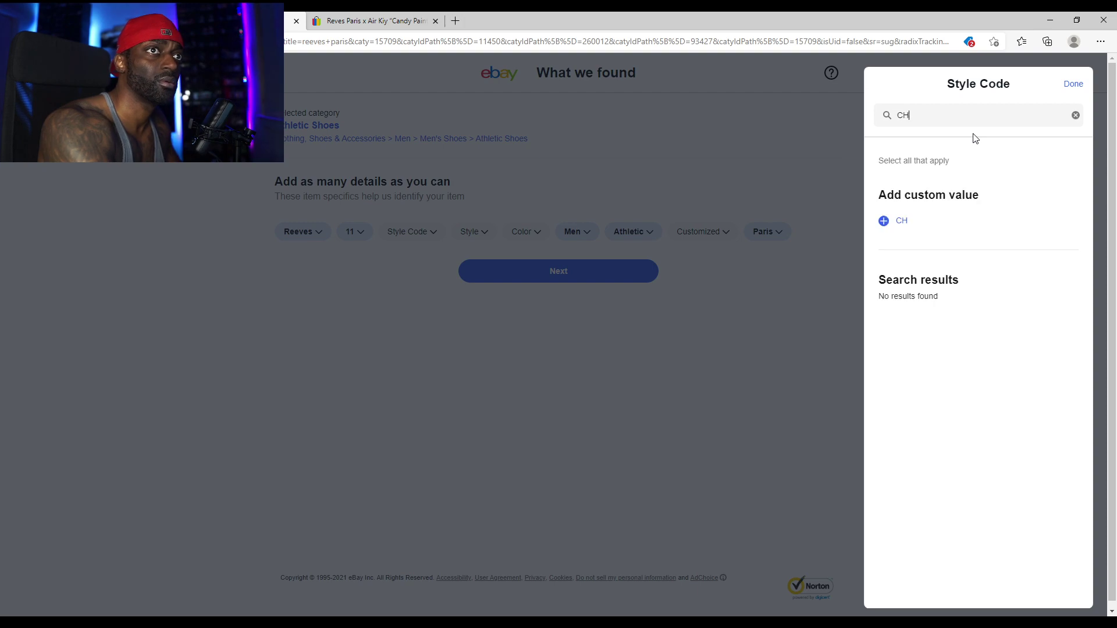
text(ICA)
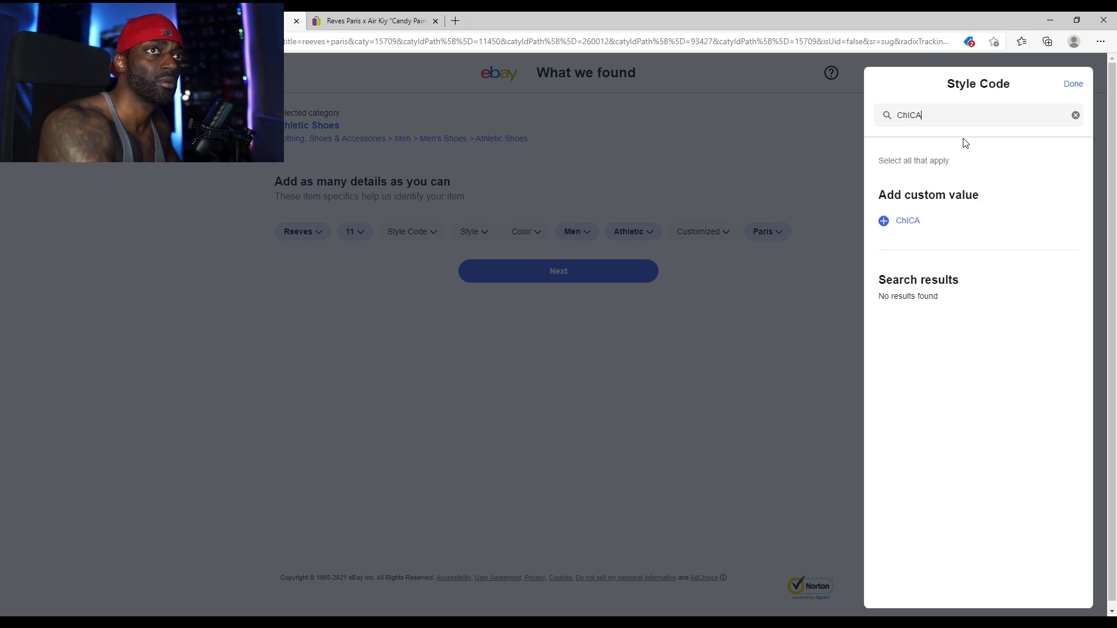
text(ago)
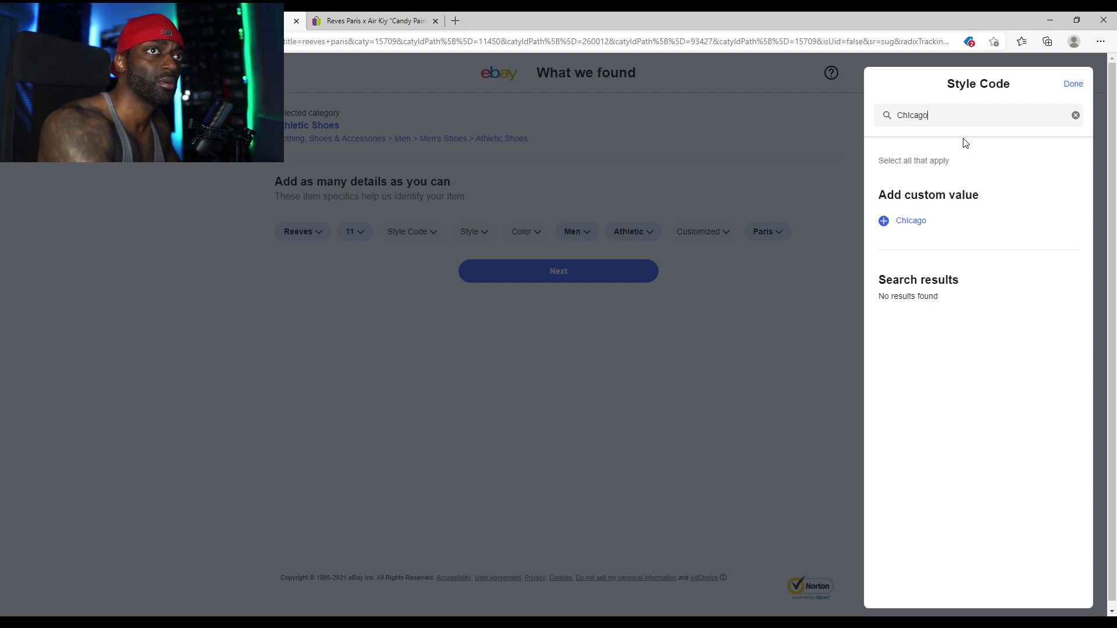
click(1073, 85)
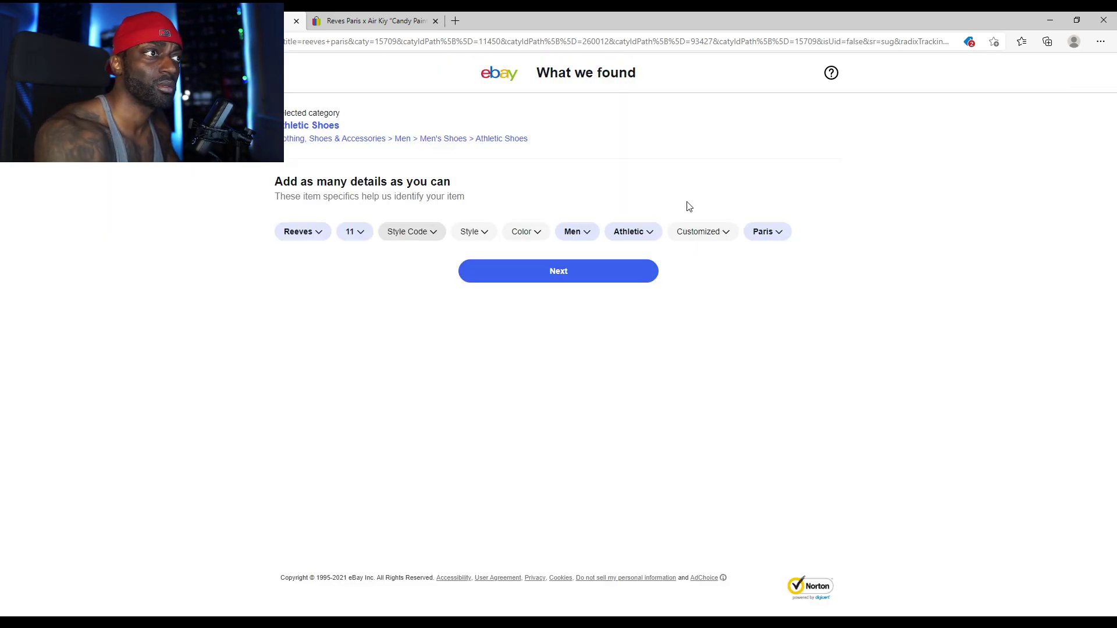
Set the item's style to Sneaker and its color to Red
click(477, 235)
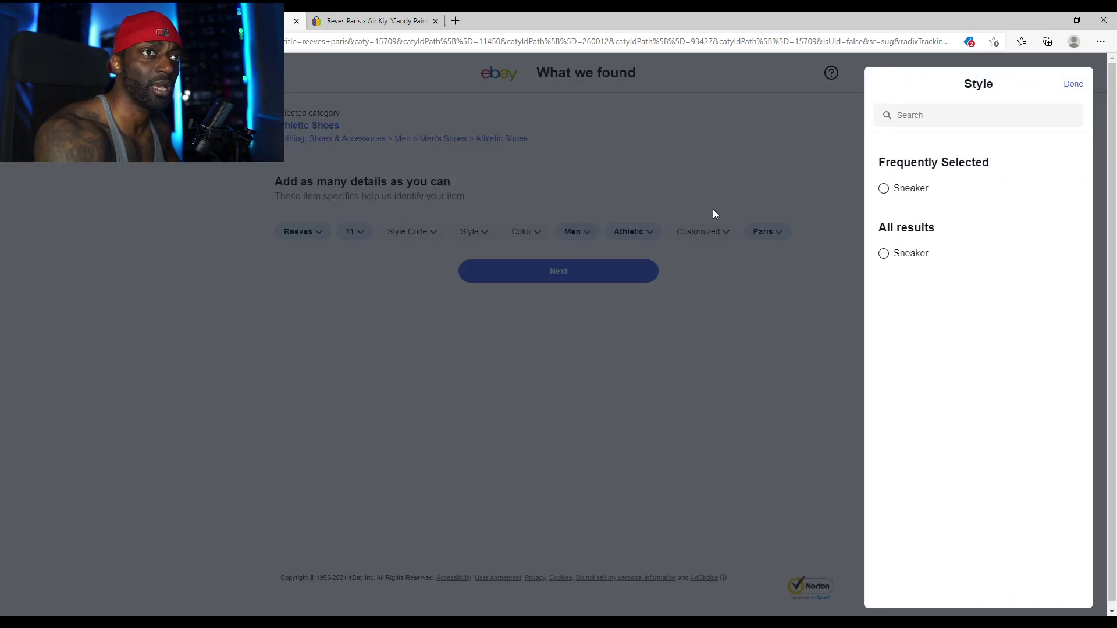
click(885, 190)
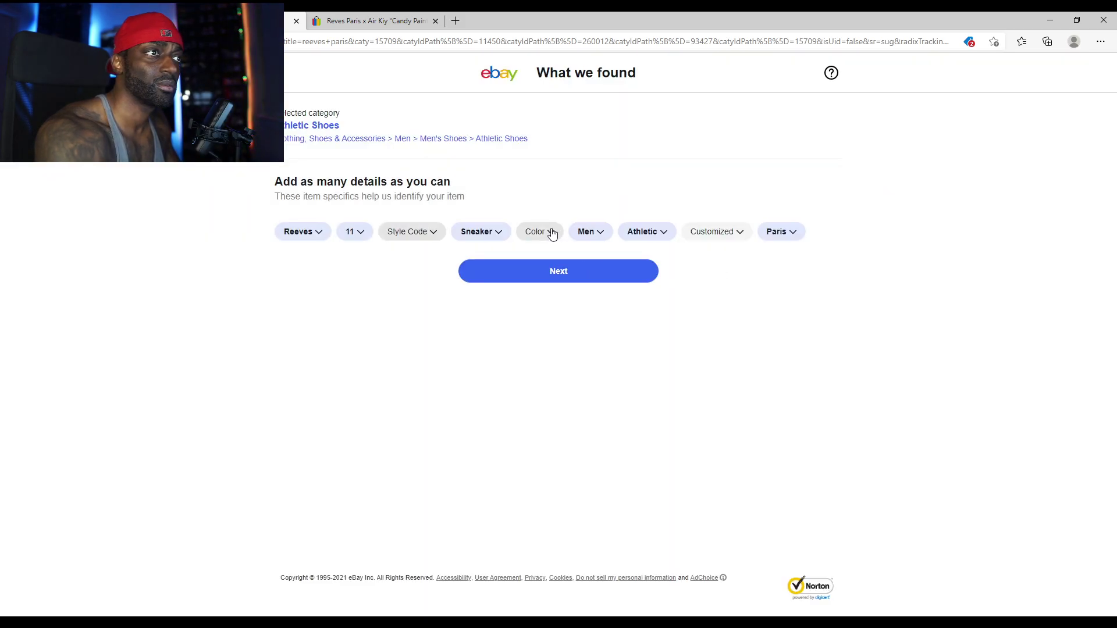
click(550, 232)
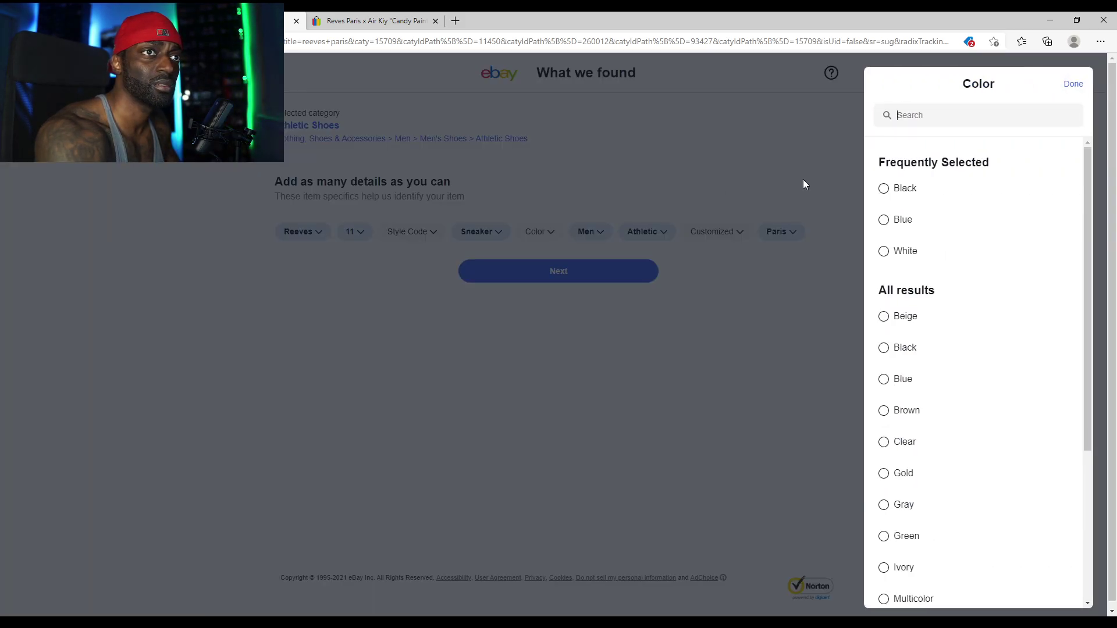
click(638, 189)
click(547, 234)
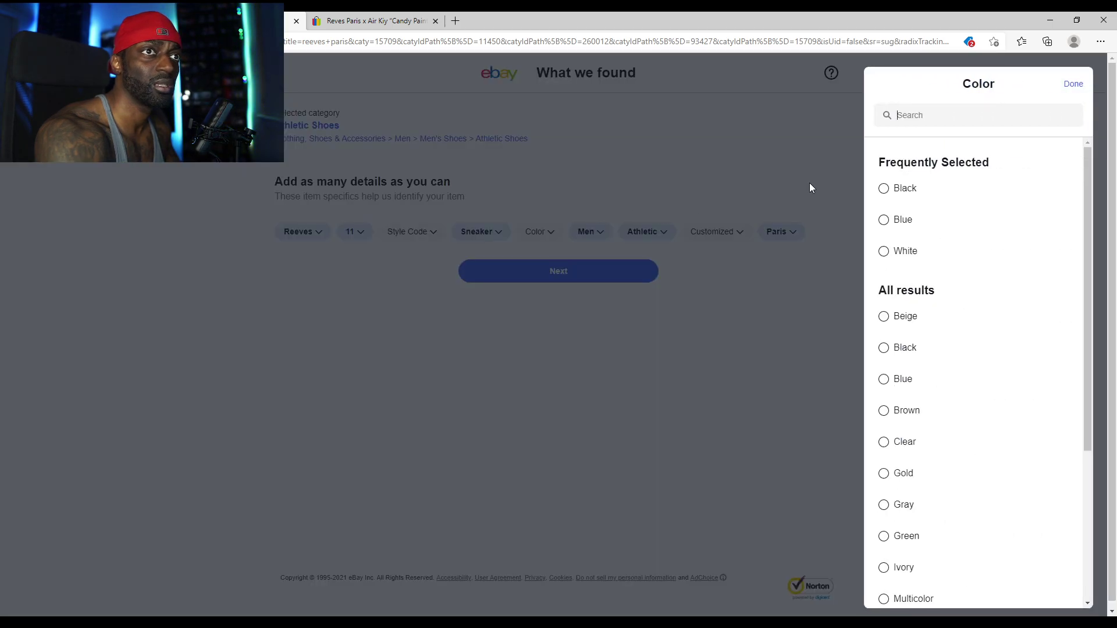
click(929, 115)
text(Red)
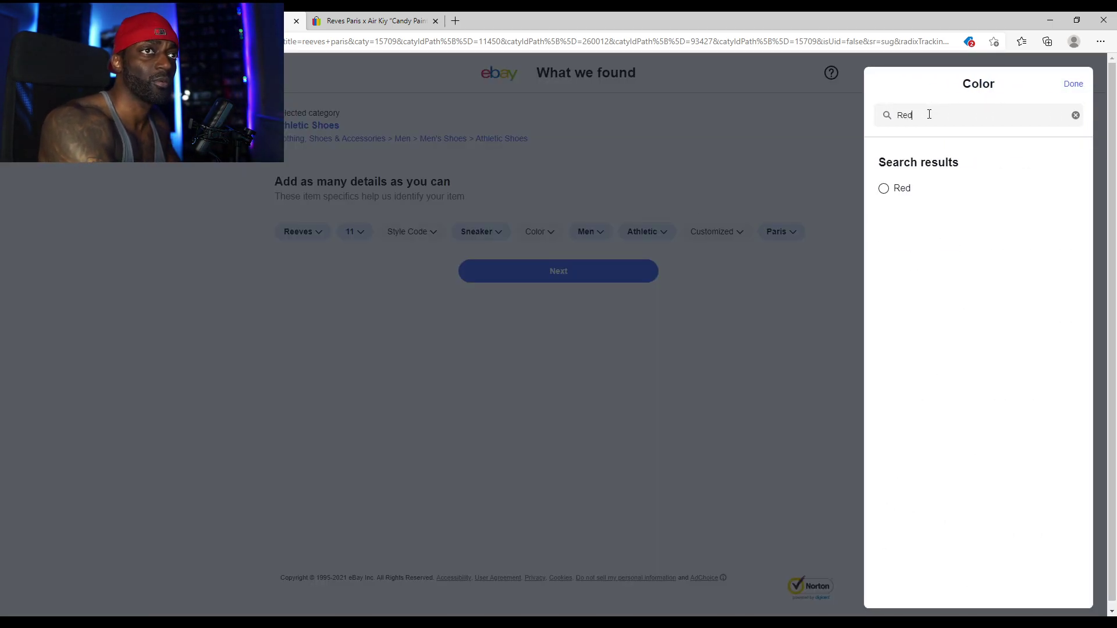
click(884, 189)
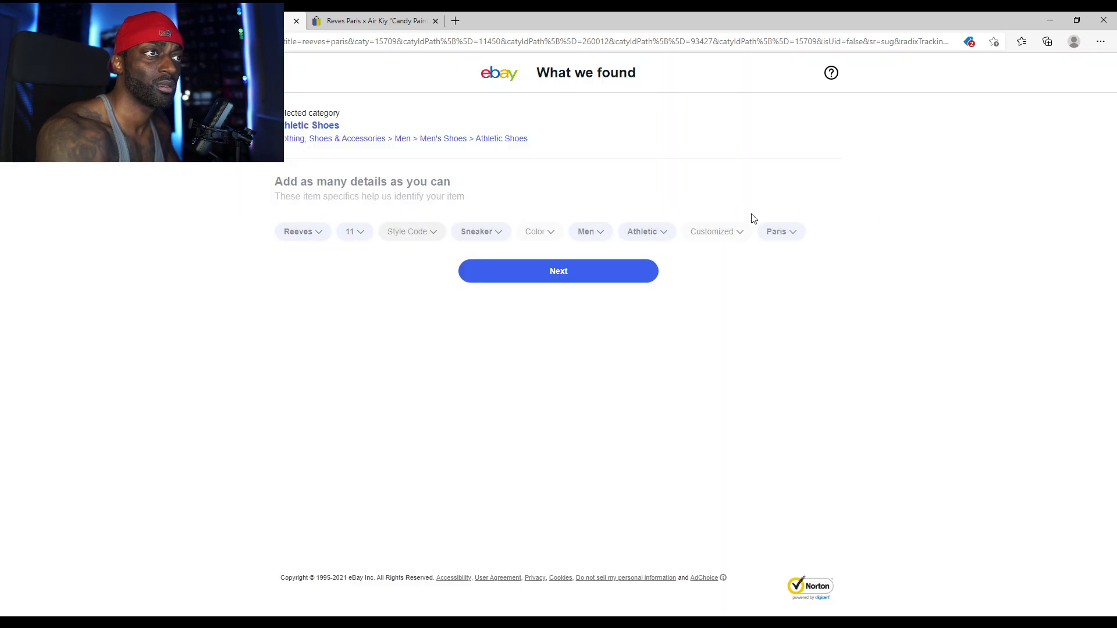
Keep the Men department, accept the item details and continue to the listing form with the condition New with box
click(592, 232)
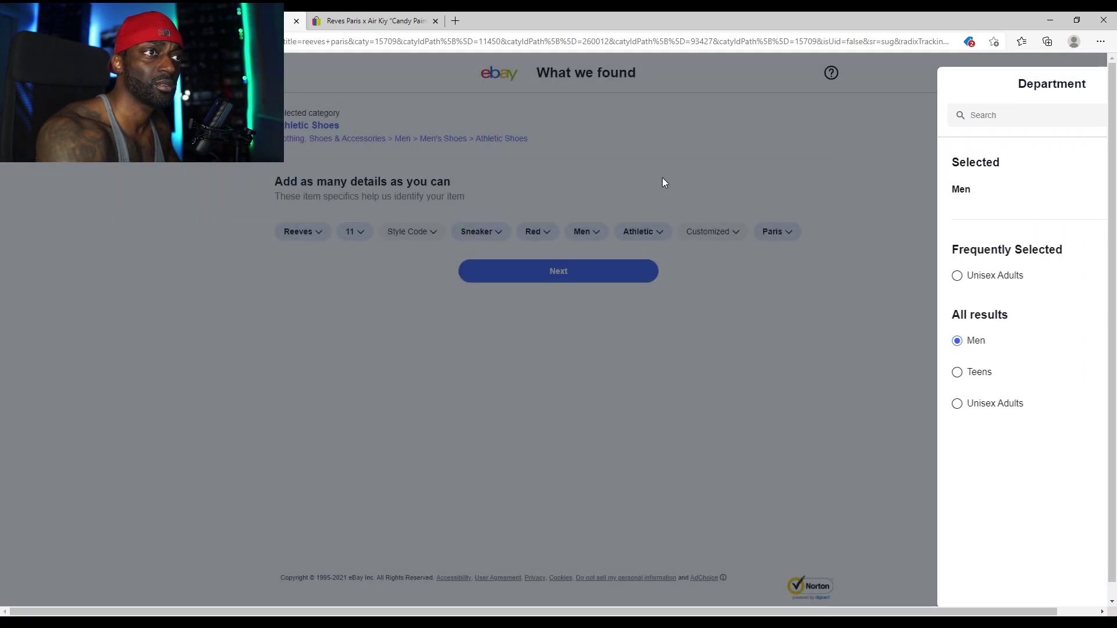
click(662, 178)
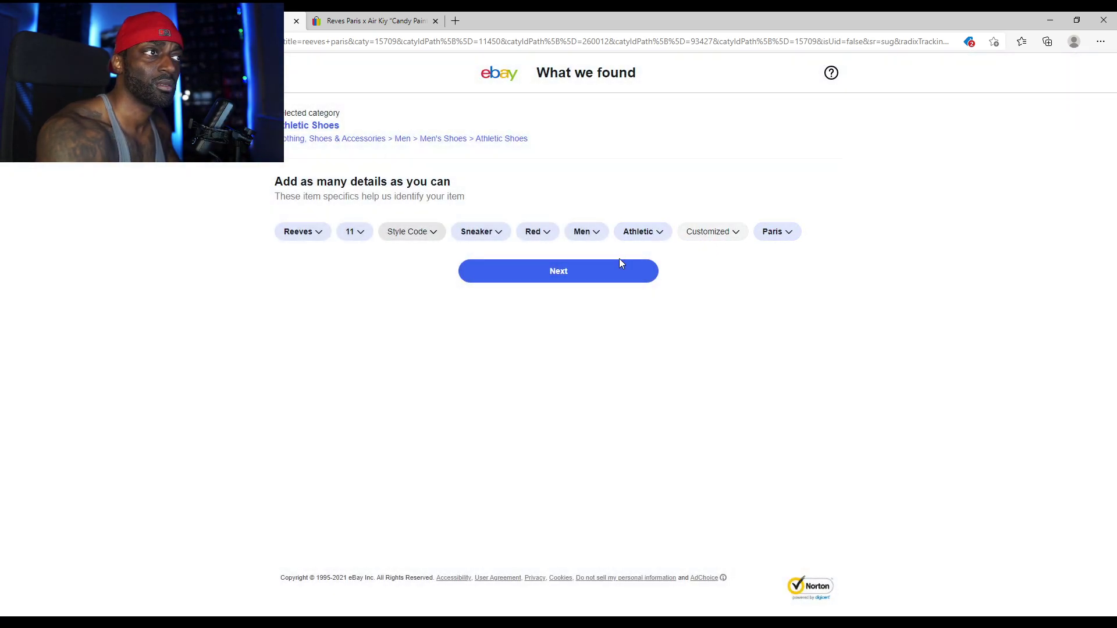
click(551, 272)
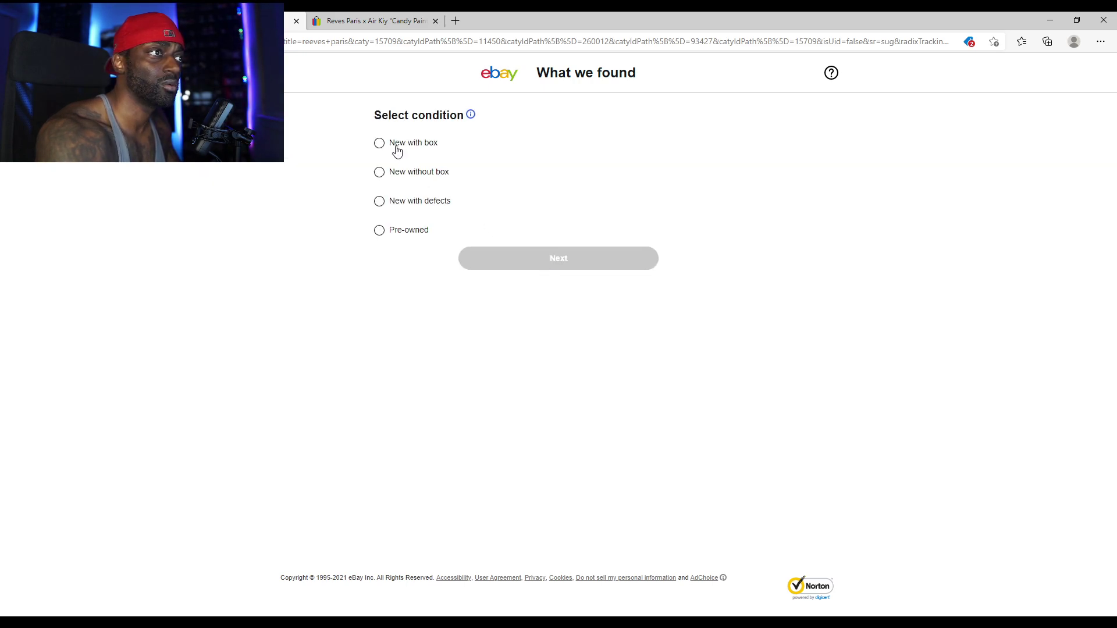
click(397, 150)
click(554, 260)
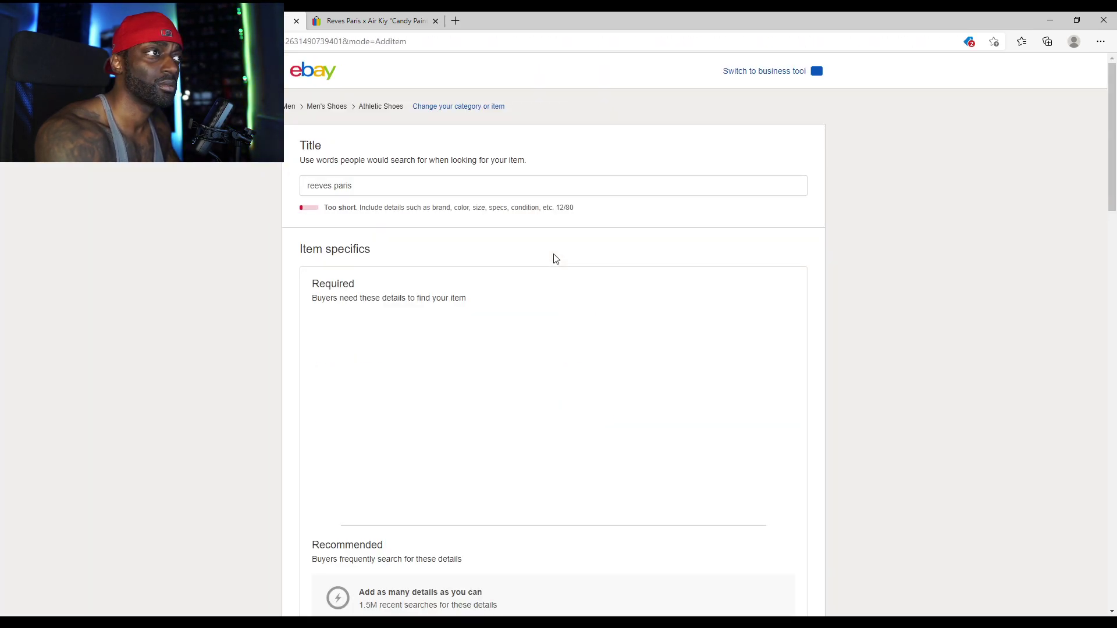
Append a comma and the copied listing title to the title "reeves paris", removing its "Houston Pop Up Exclusive" ending
click(394, 184)
text(,)
text(Reves Paris x Air Kiy "Candy Paint" Houston Pop Up Exclusive)
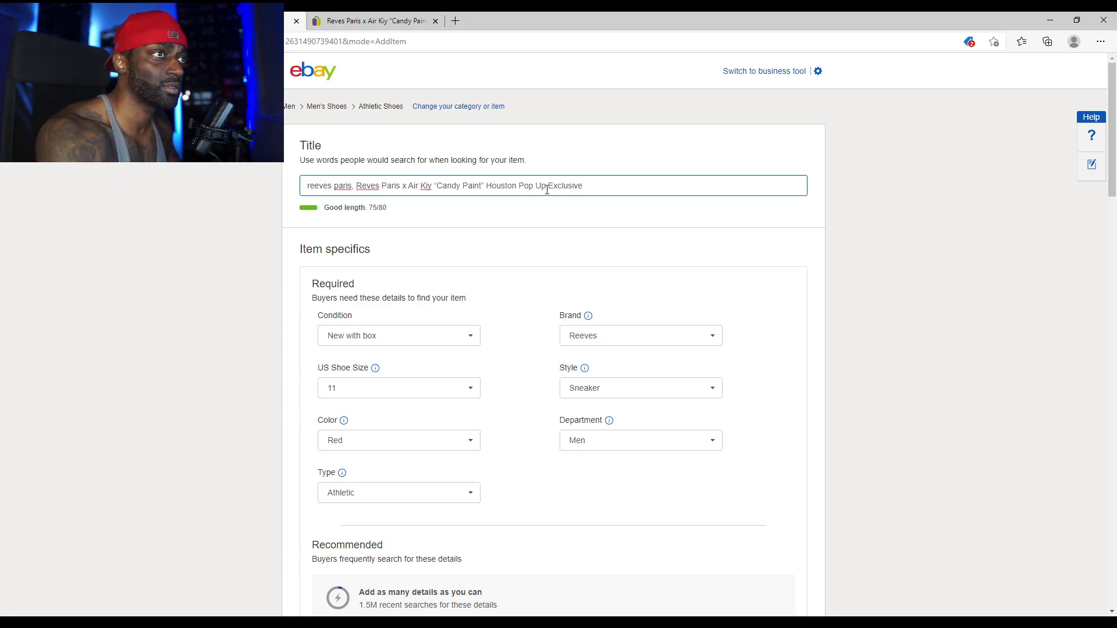
drag(604, 186, 490, 188)
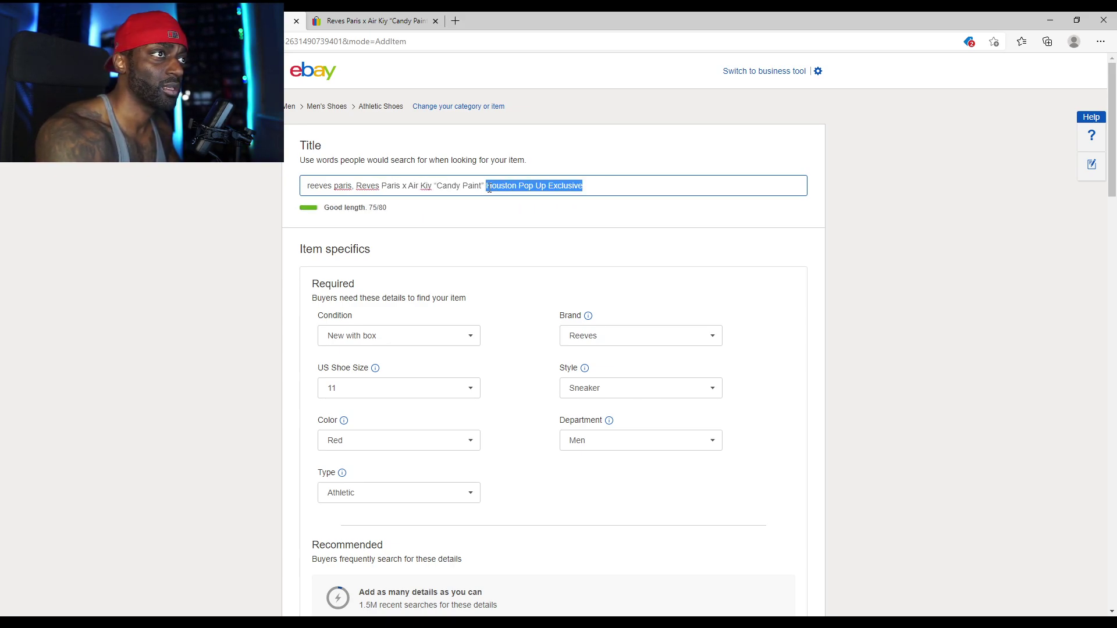
key(BackSpace)
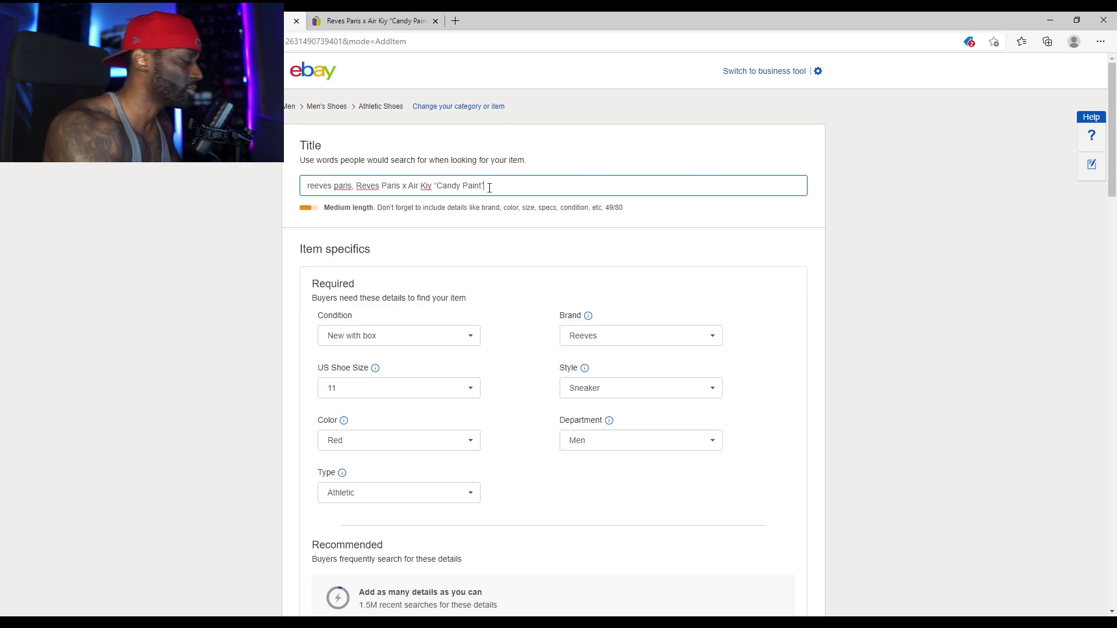
Append ", Air Riy Candy Paint, Reeves" to the end of the listing title
text(, R)
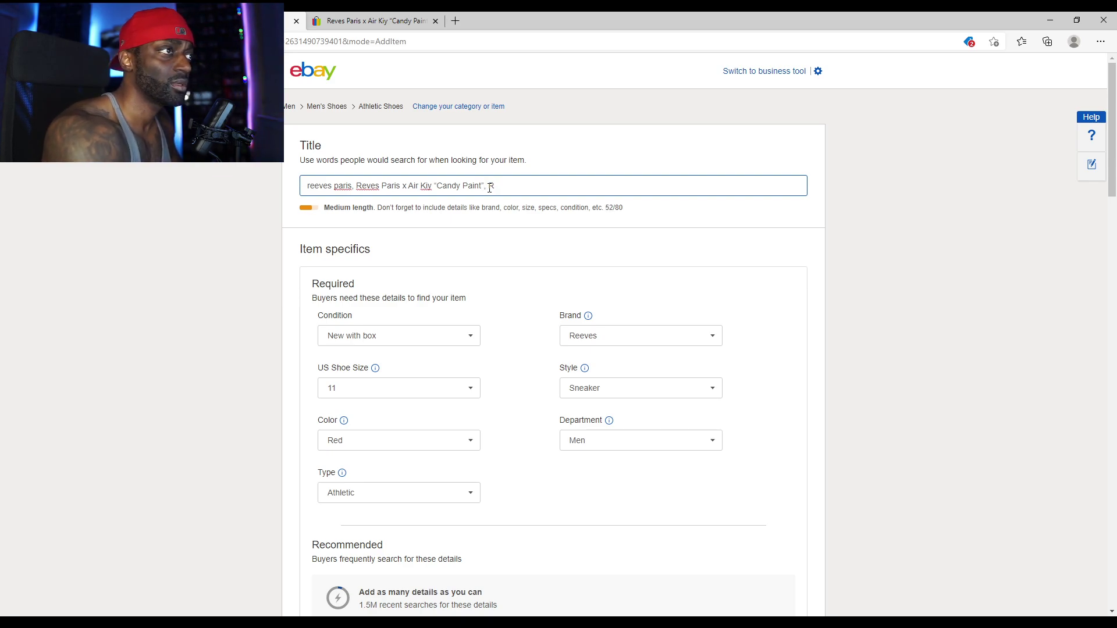
key(BackSpace)
text(Air Riy Candy Paint)
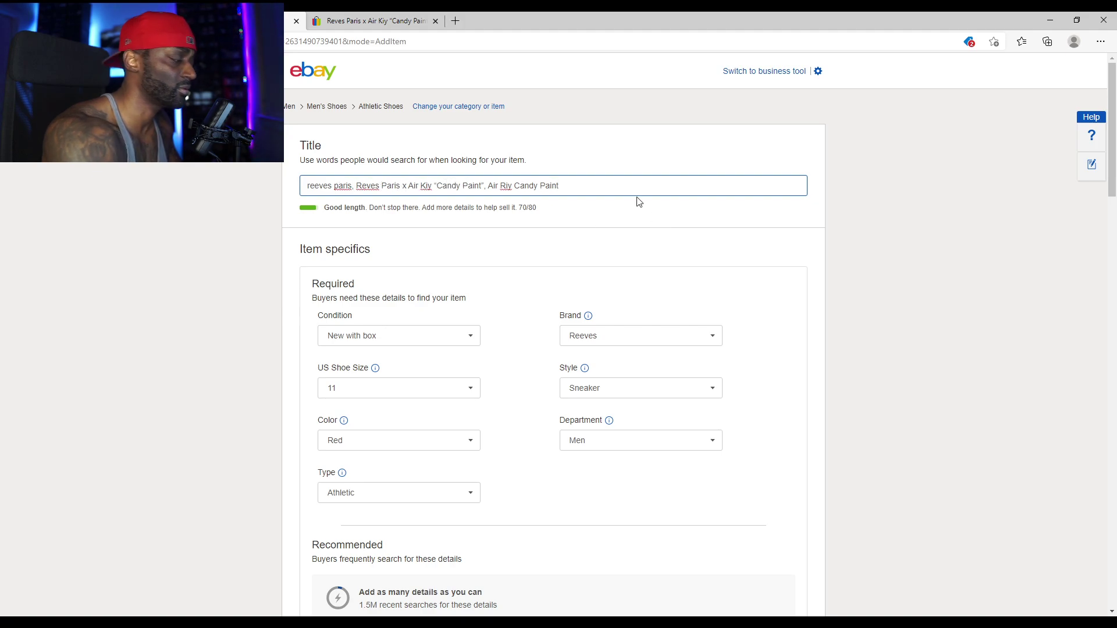
text(,)
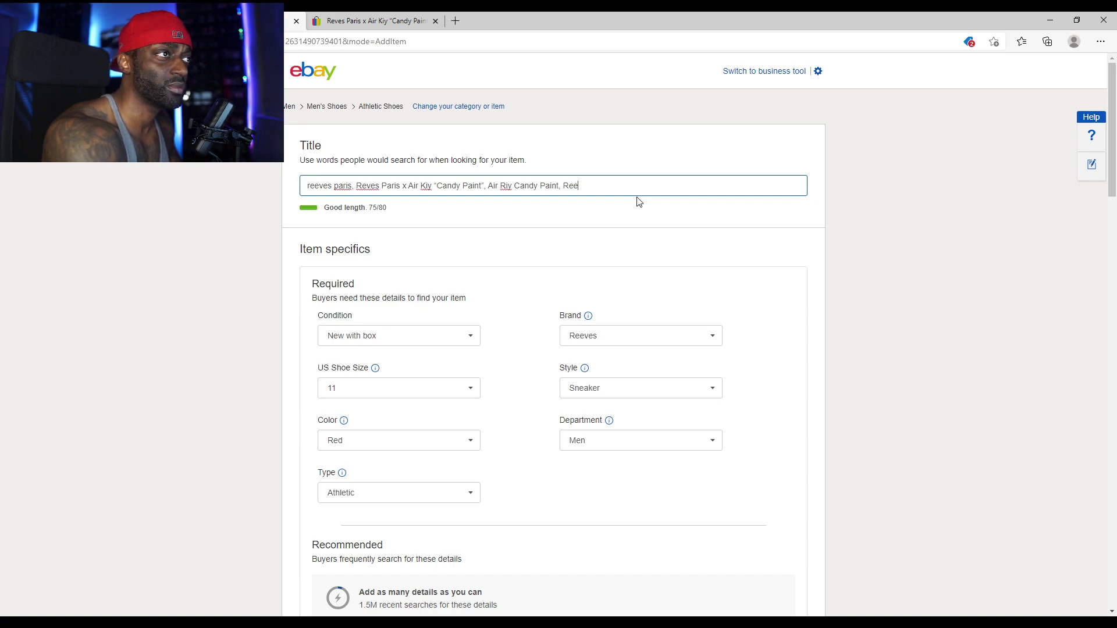
text(Reeves)
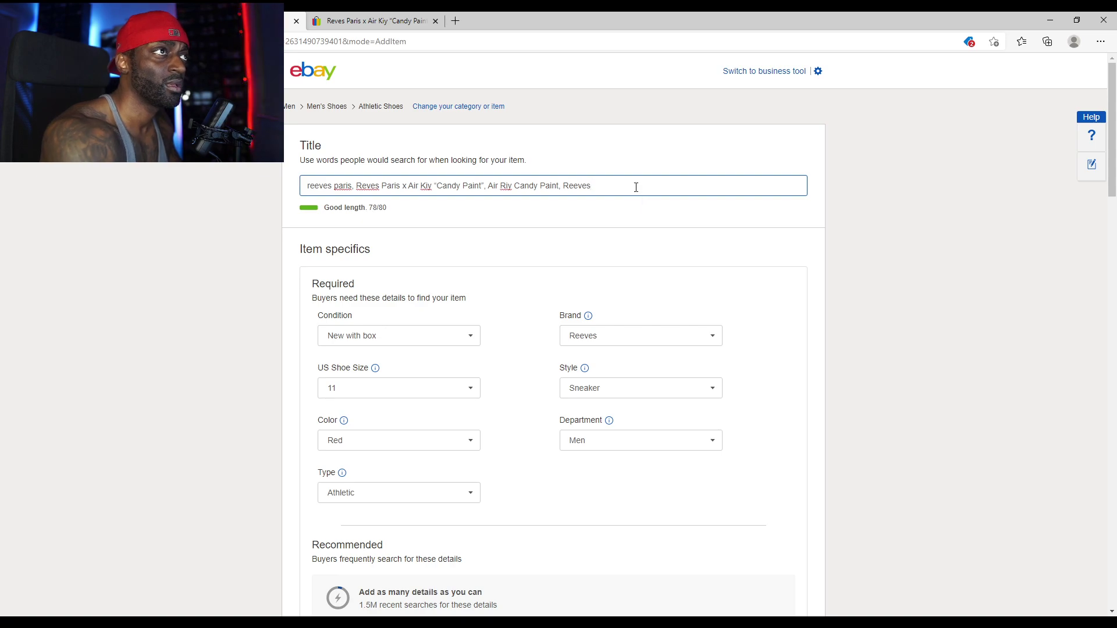
Search the web for "air riy" in a new browser tab
click(455, 20)
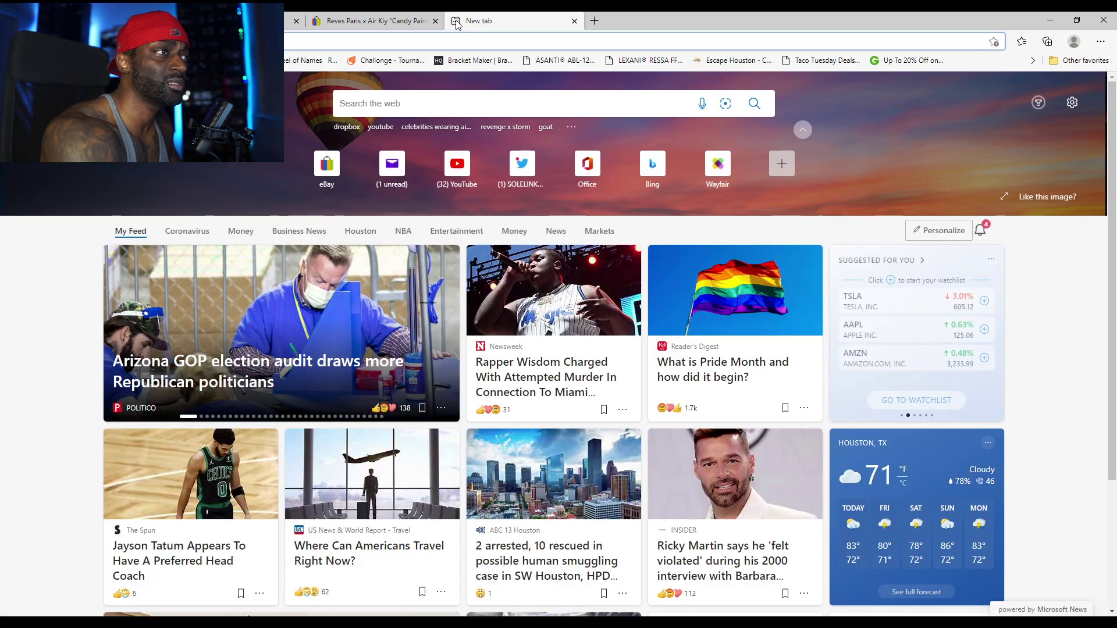
click(411, 35)
text(d)
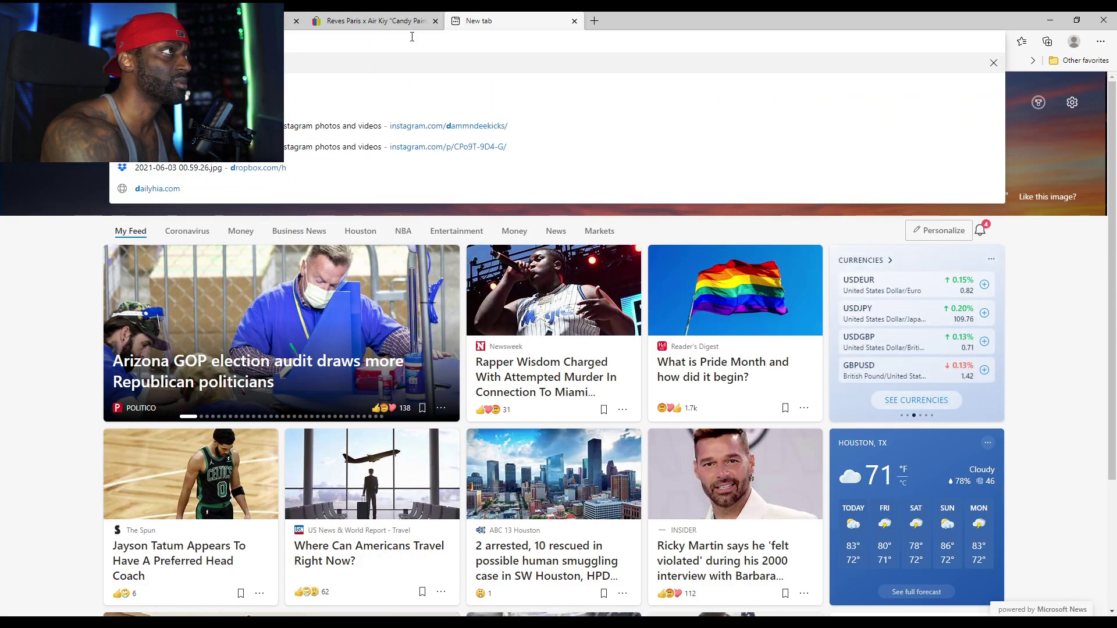
key(BackSpace)
text(re)
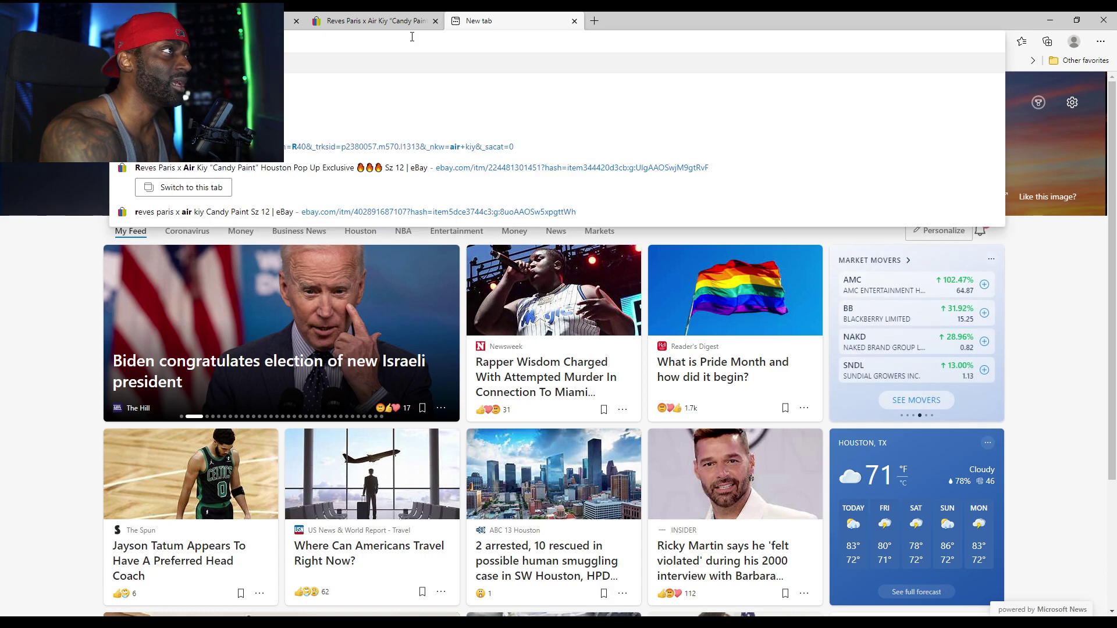
text(iy)
key(Return)
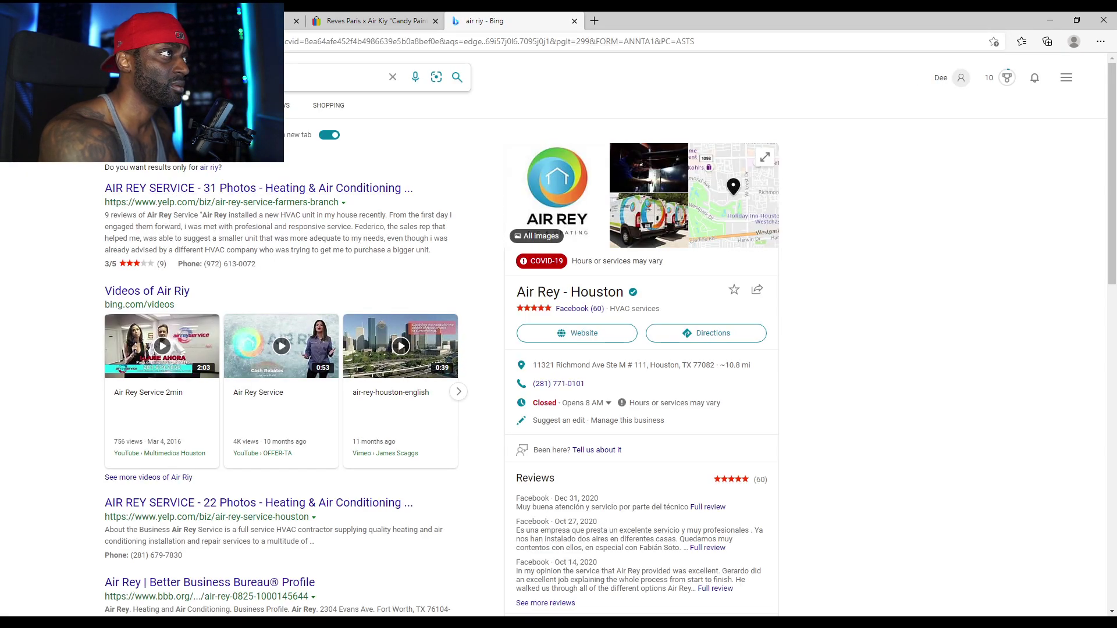
Replace the web search with "reeves paris" and check how the brand name is spelled in the results
key(BackSpace)
key(BackSpace)
key(BackSpace)
key(BackSpace)
key(BackSpace)
key(BackSpace)
key(BackSpace)
text(re)
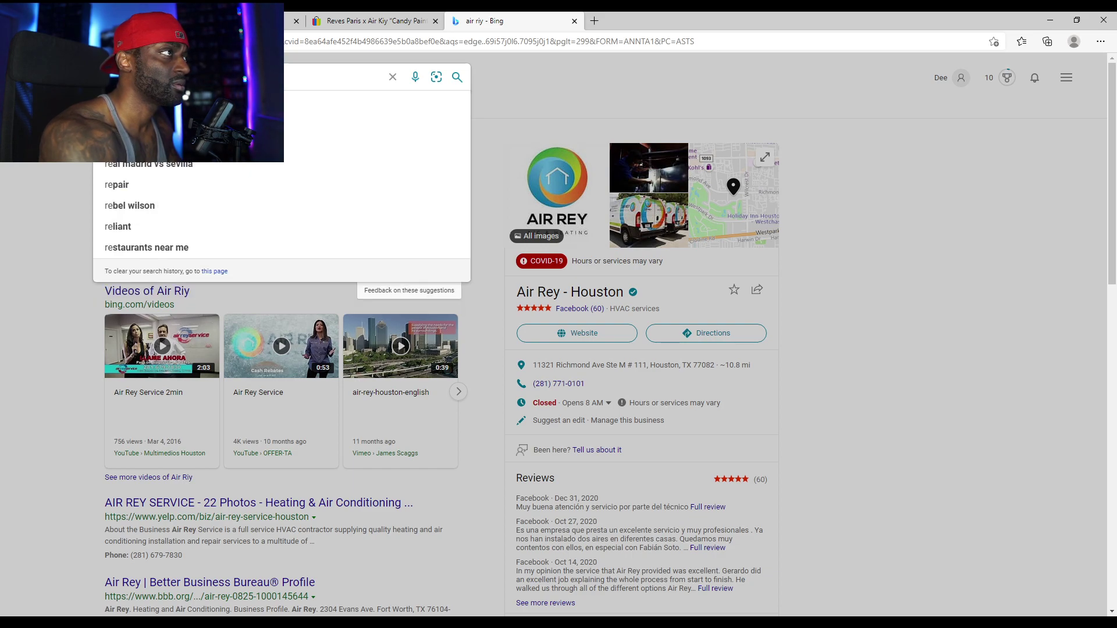
text(ves paris)
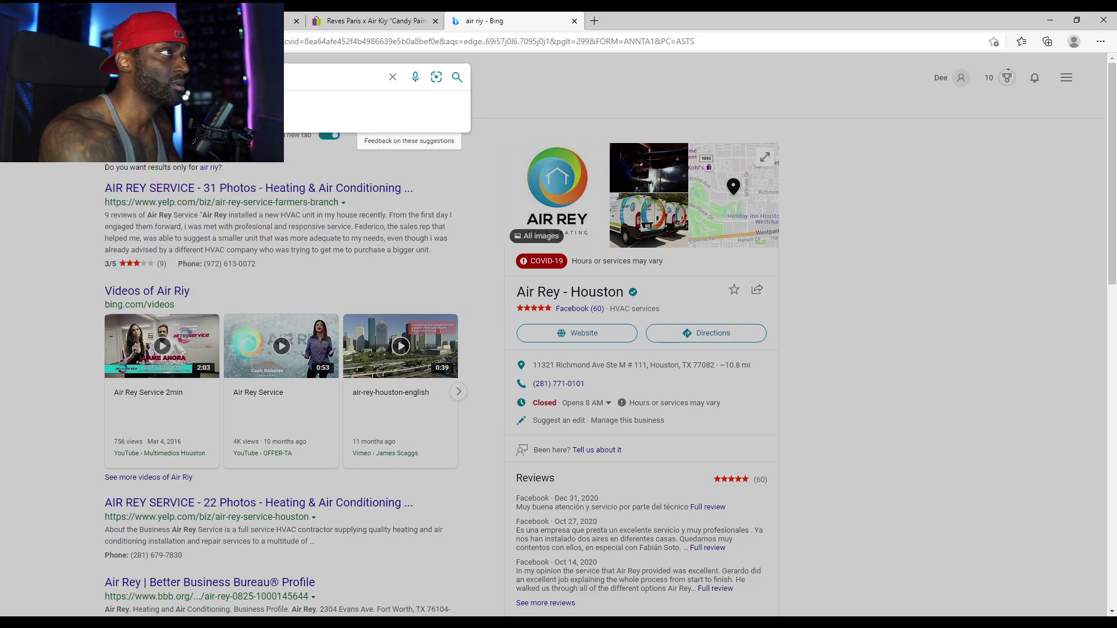
key(Return)
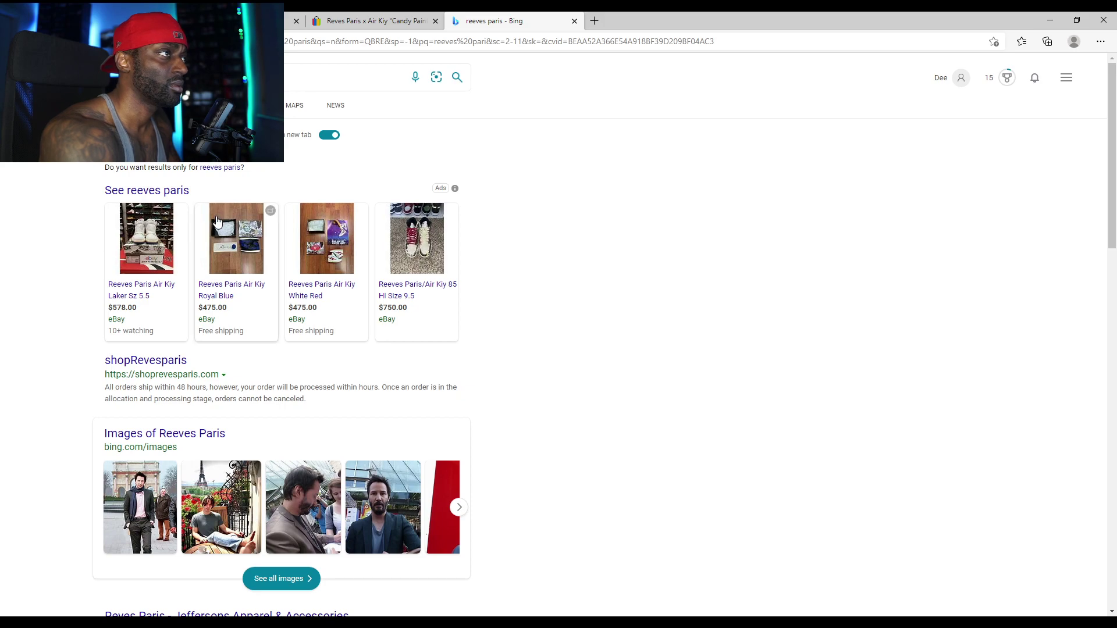
mouse_move(247, 265)
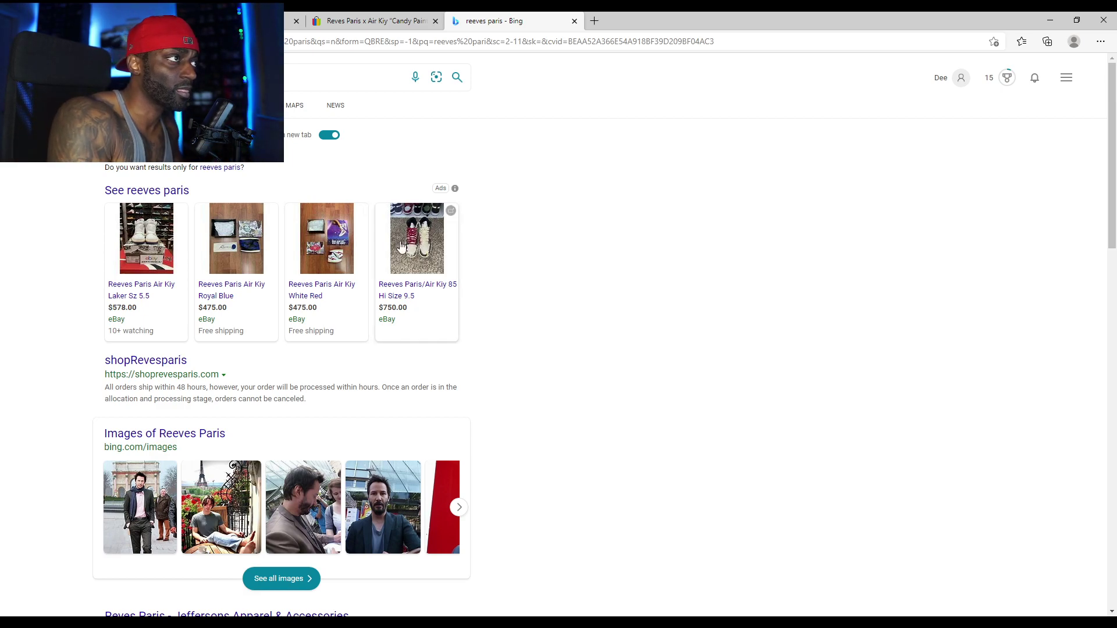
Check the reference listing's title, then correct "reeves" to "reves" at the start and end of the new listing's title
click(375, 21)
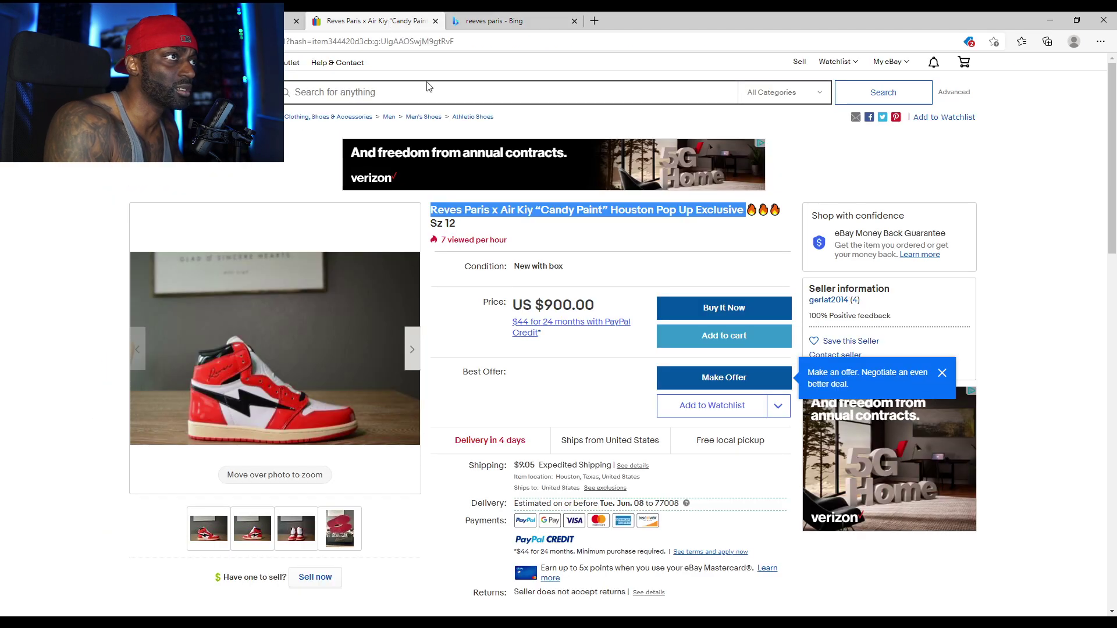
click(289, 21)
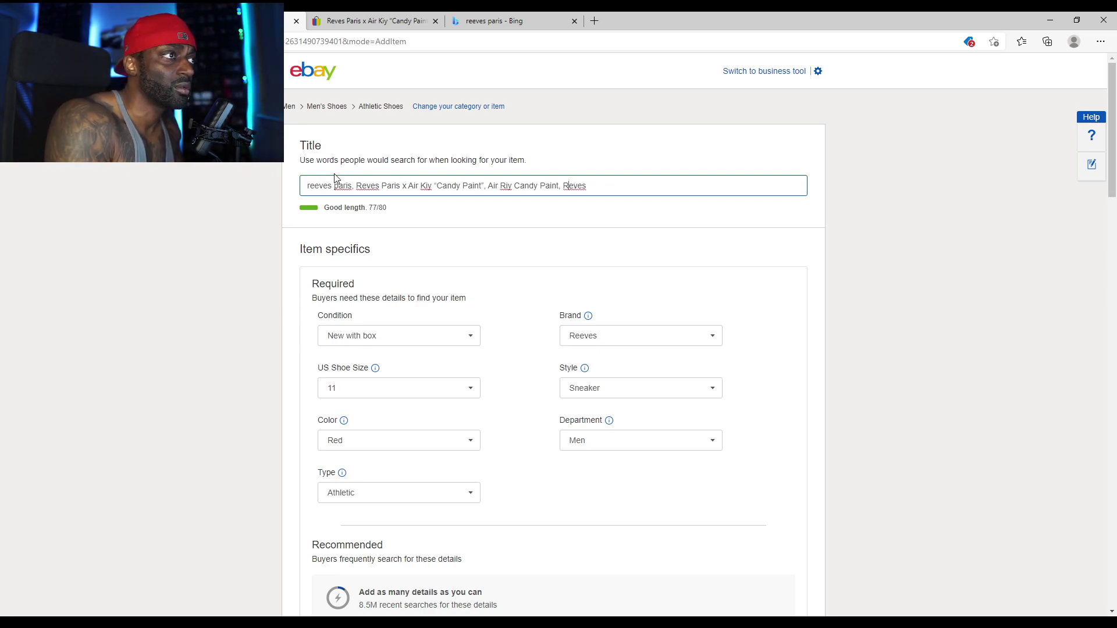
click(316, 183)
key(BackSpace)
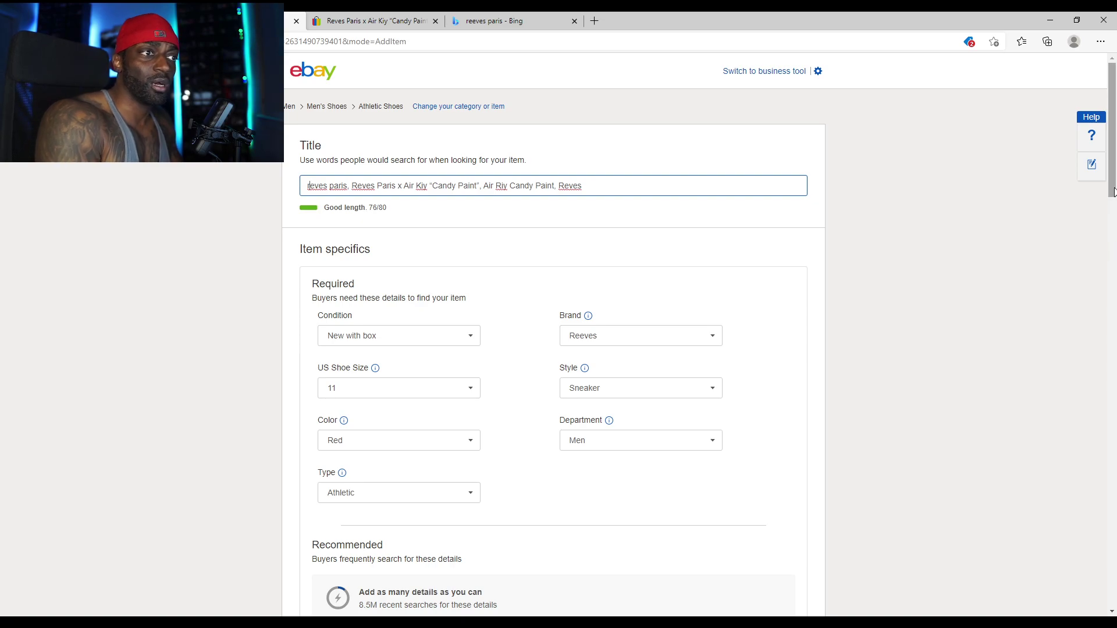
Set the item's brand to the custom value "Air Riy"
scroll(1114, 210, down, 2)
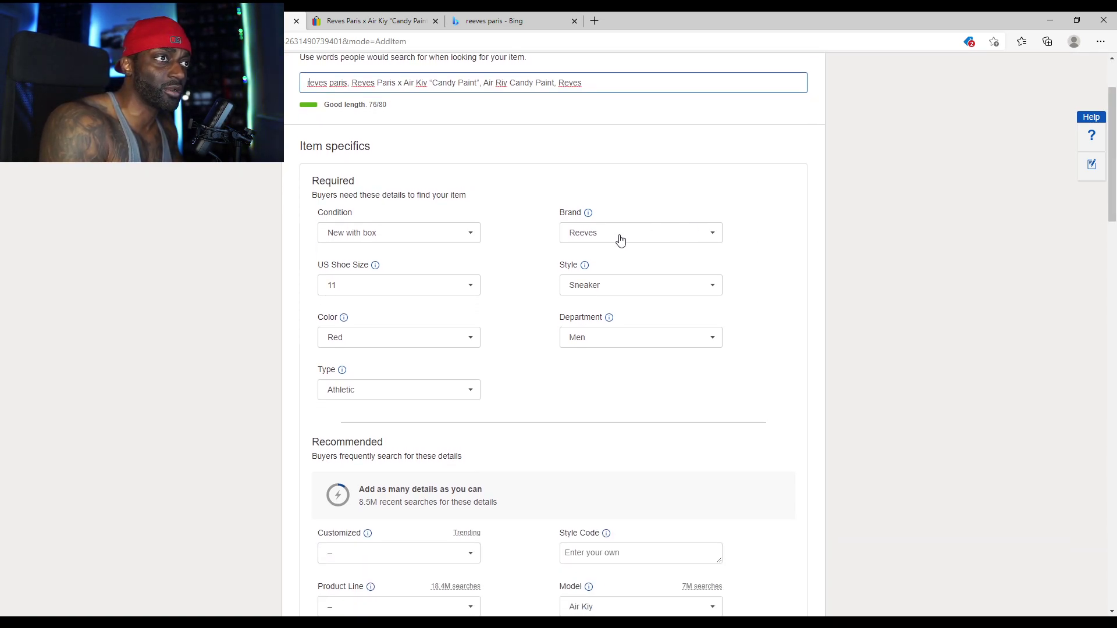
click(594, 237)
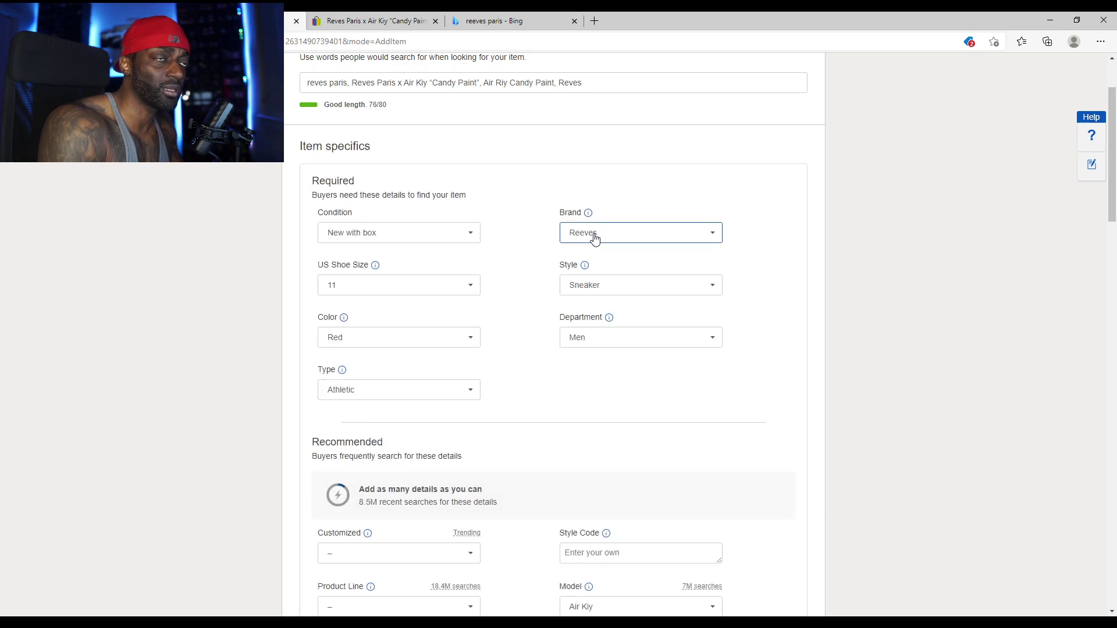
click(594, 232)
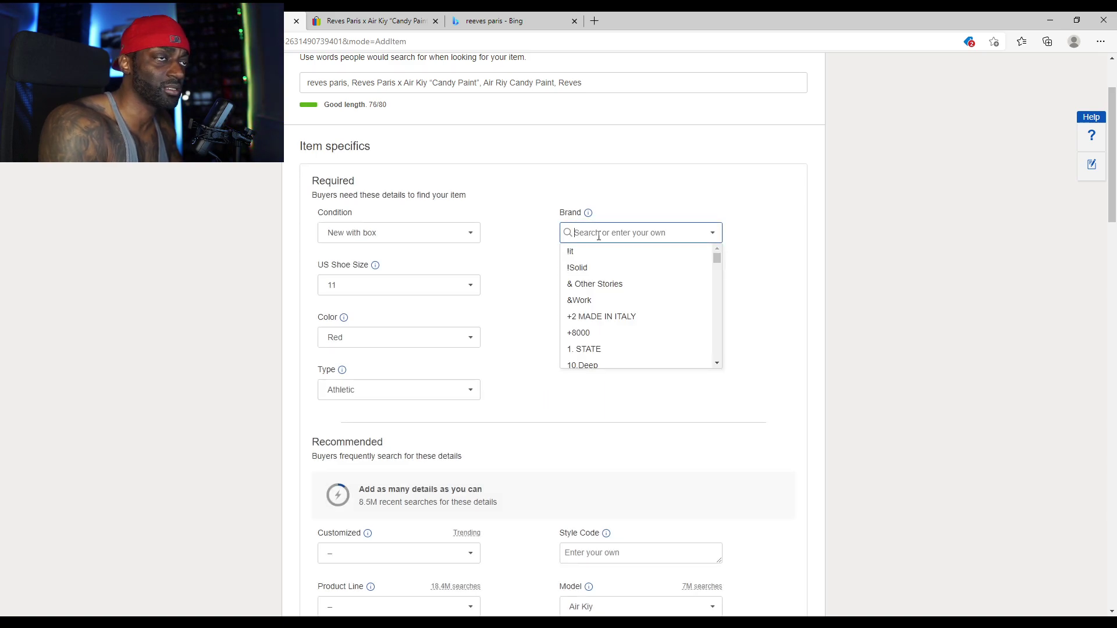
text(Air Riy)
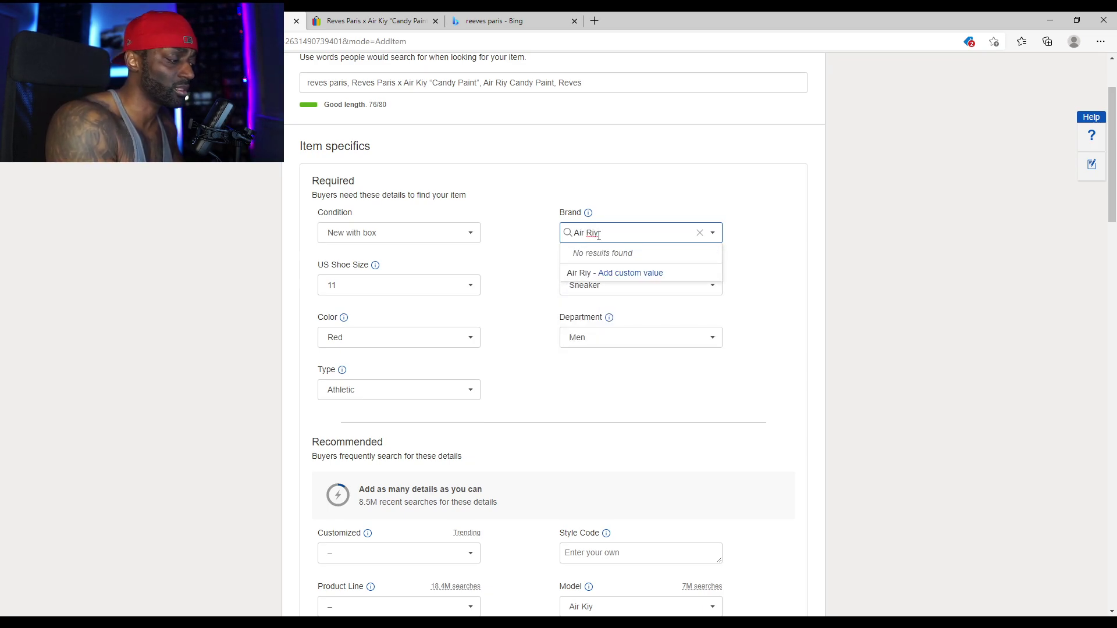
key(Return)
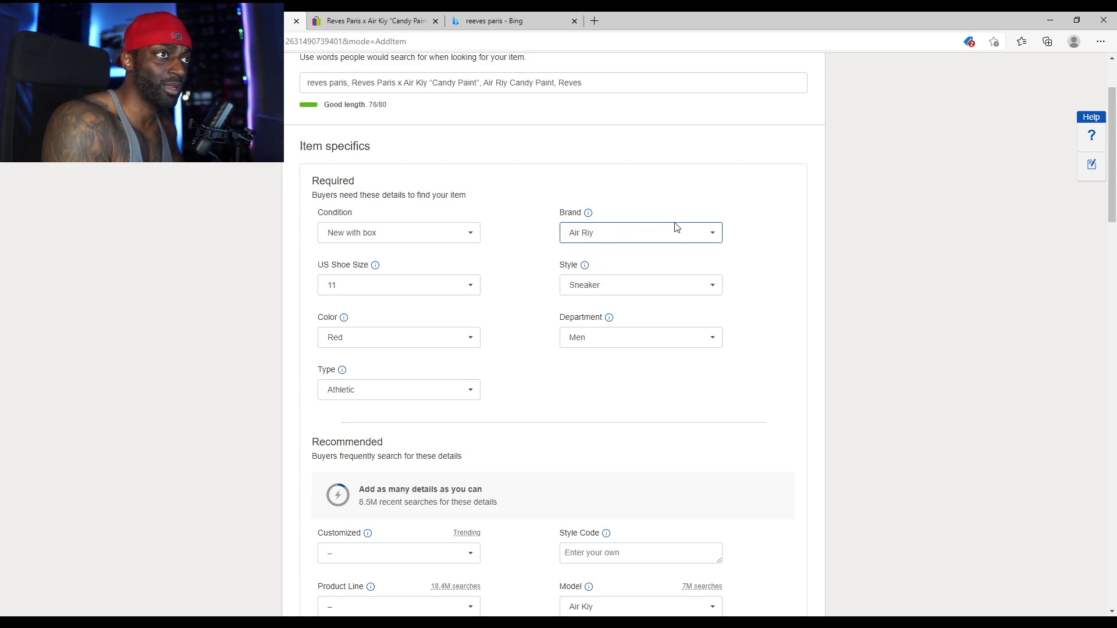
click(833, 284)
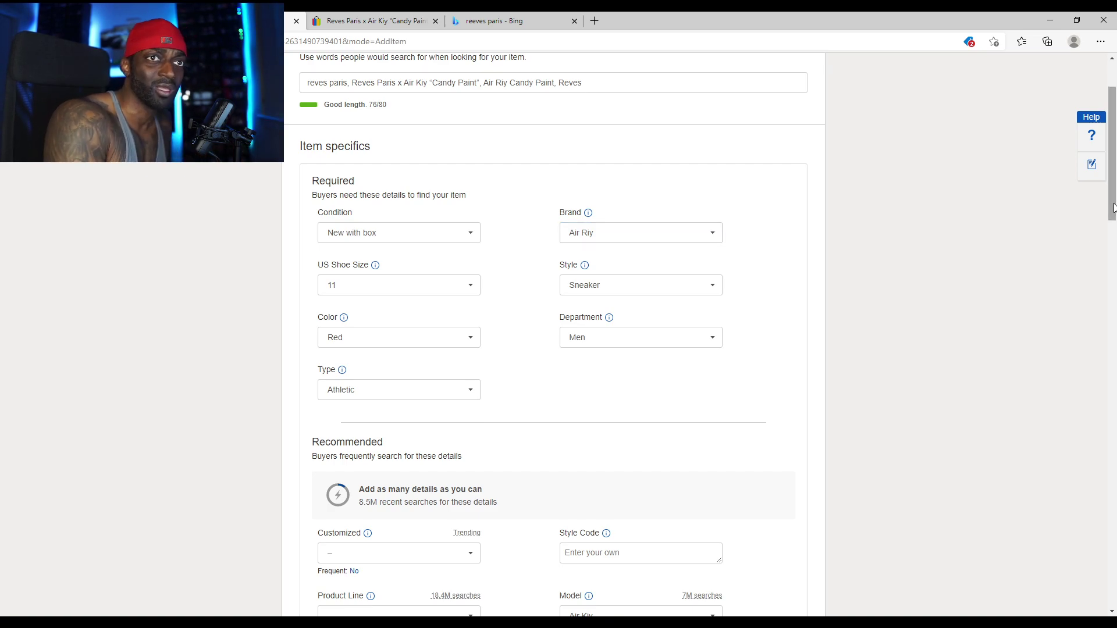
Upload four sneaker photos from the computer to the listing's photo section
drag(1112, 211, 1108, 343)
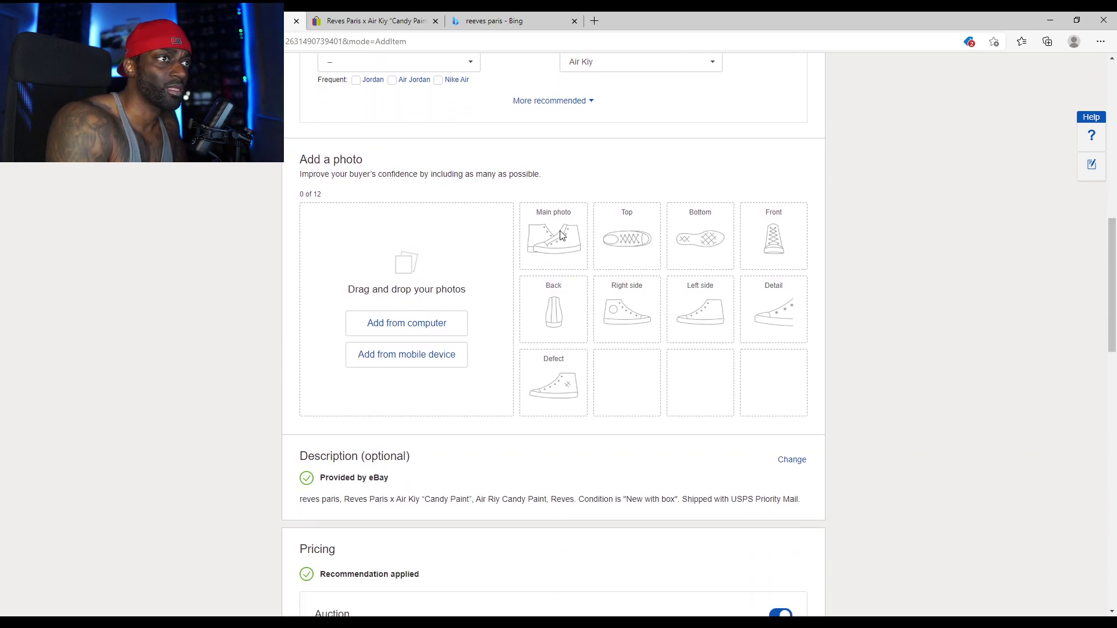
click(400, 323)
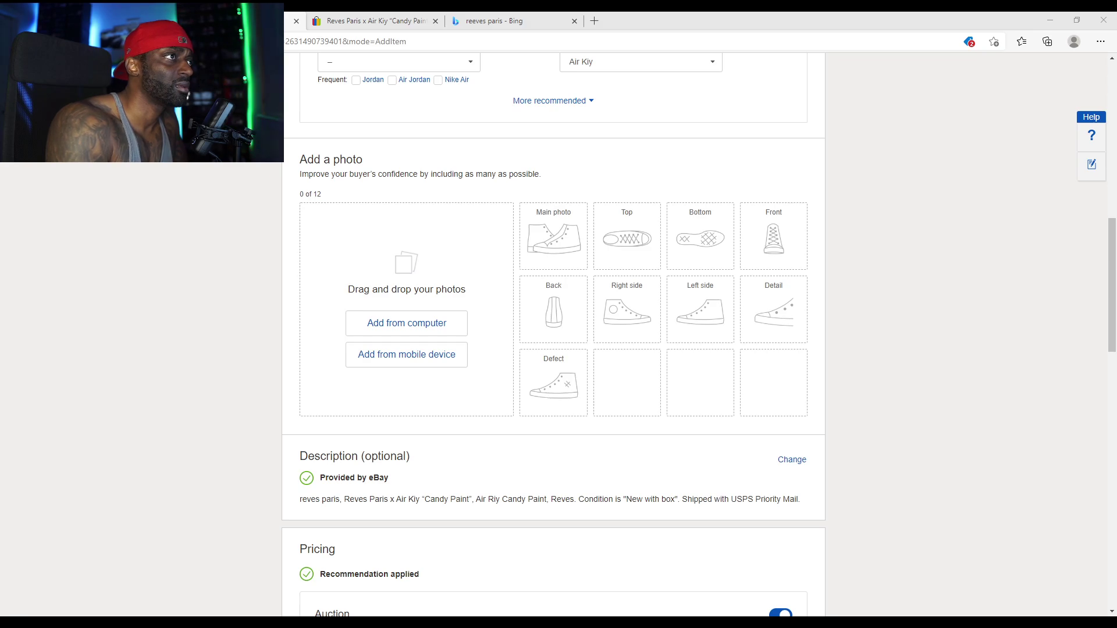
key(Return)
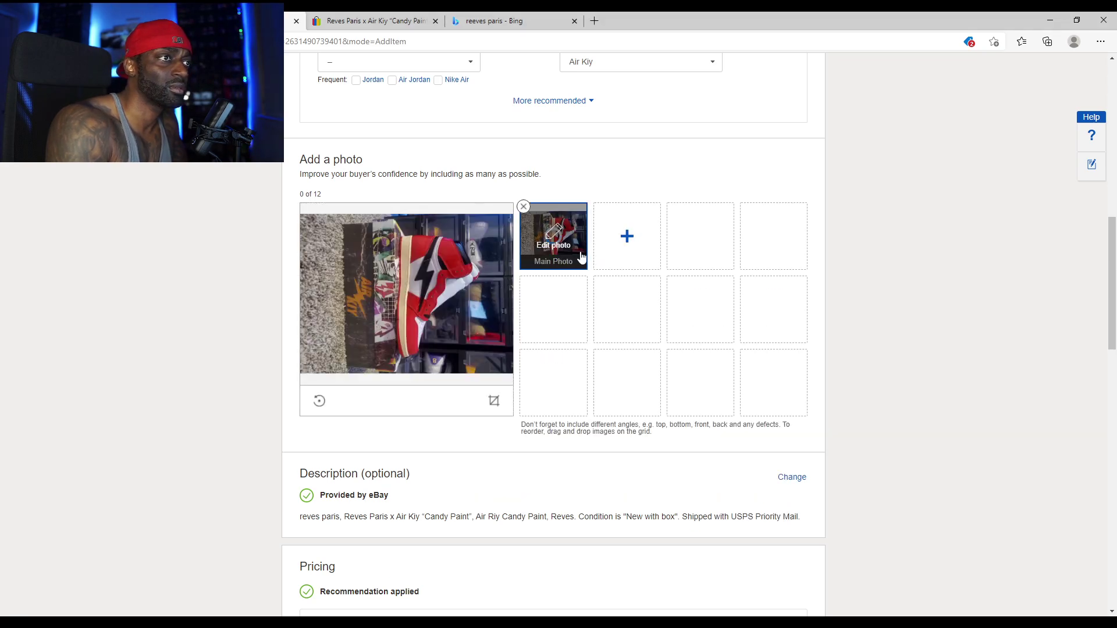
click(626, 238)
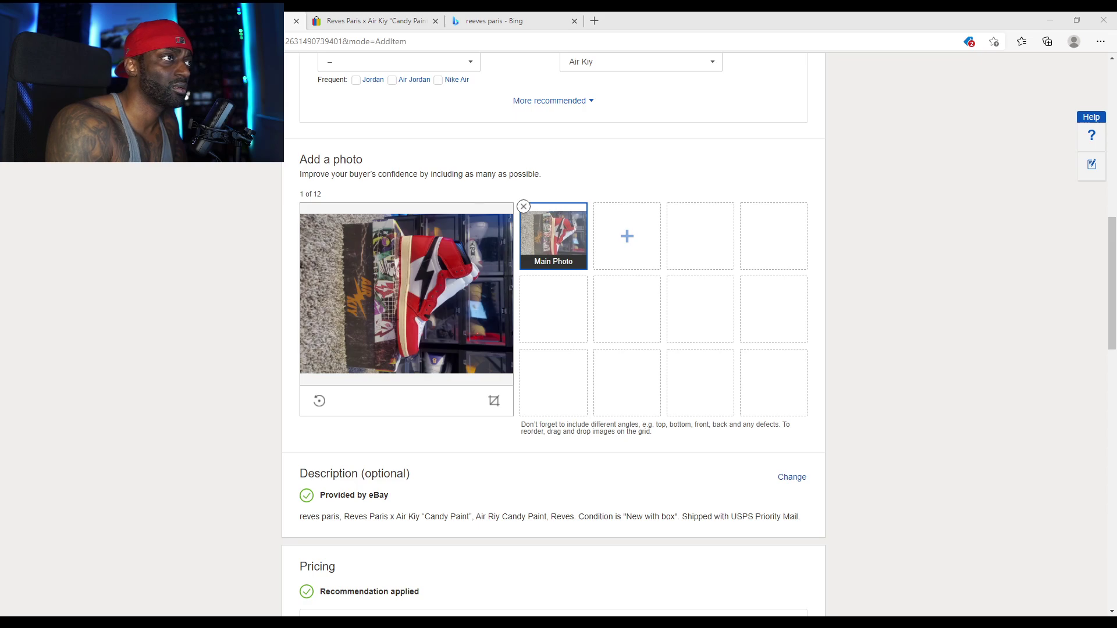
key(Return)
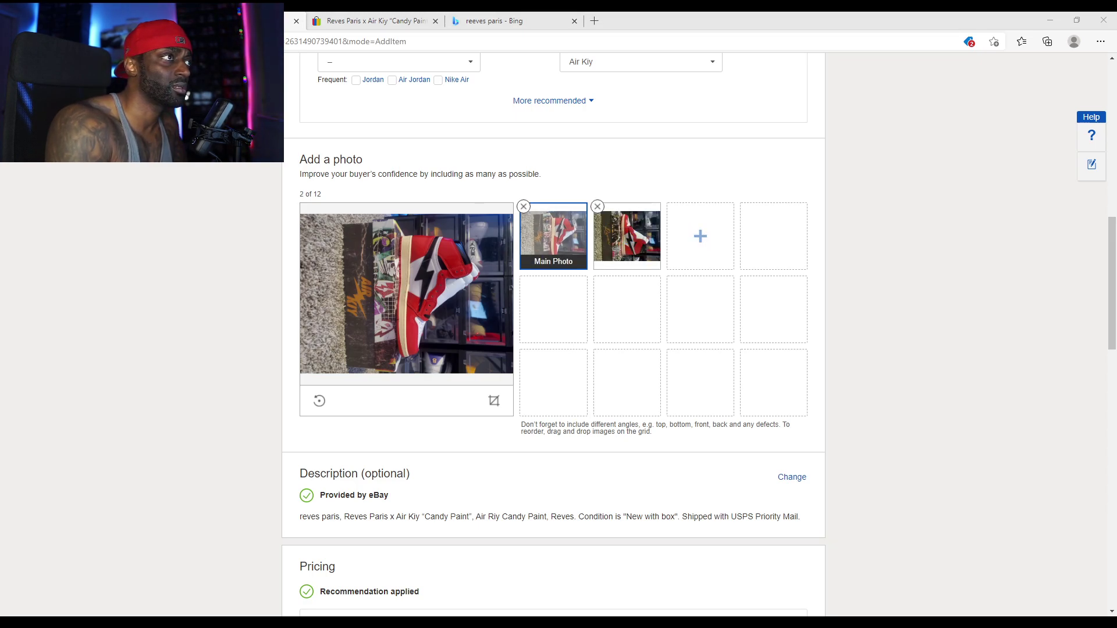
key(Return)
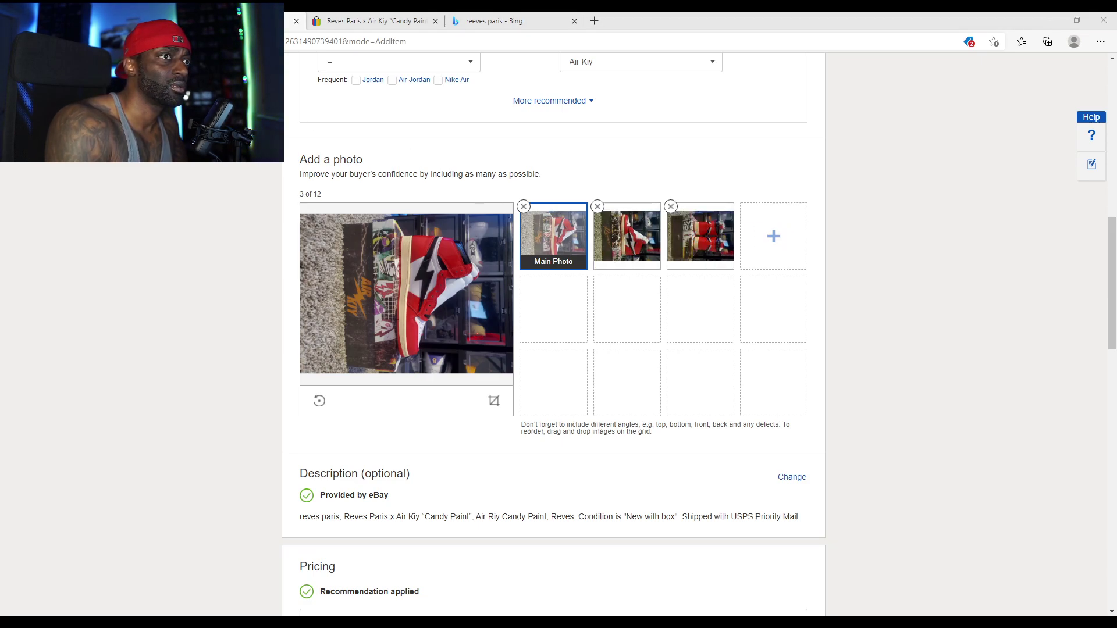
key(Return)
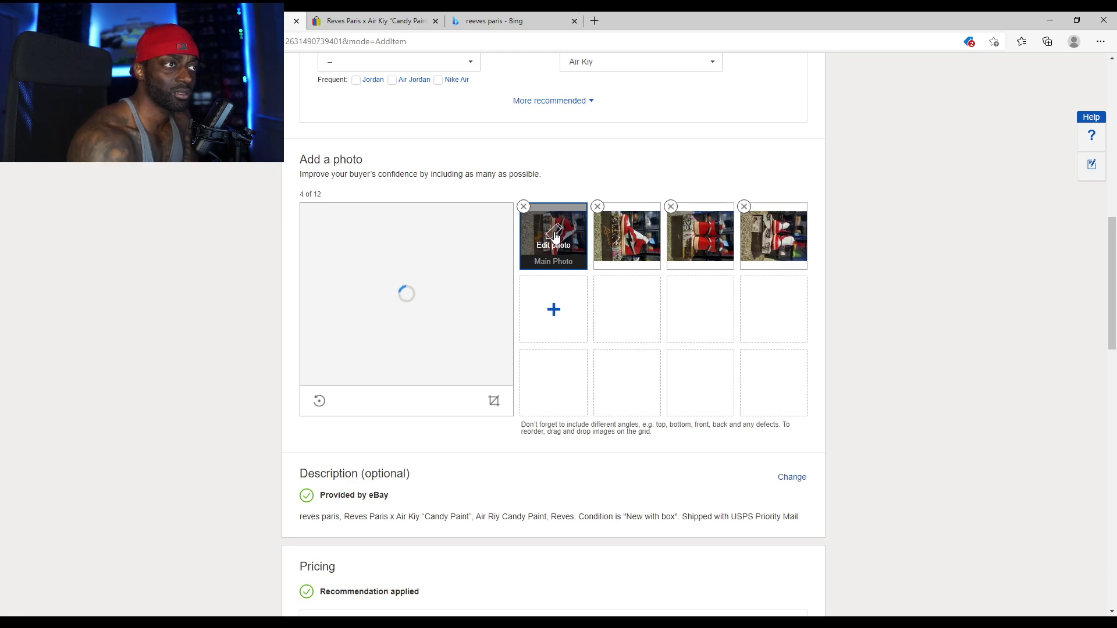
Rotate each of the four uploaded sneaker photos so the shoes stand upright
click(319, 401)
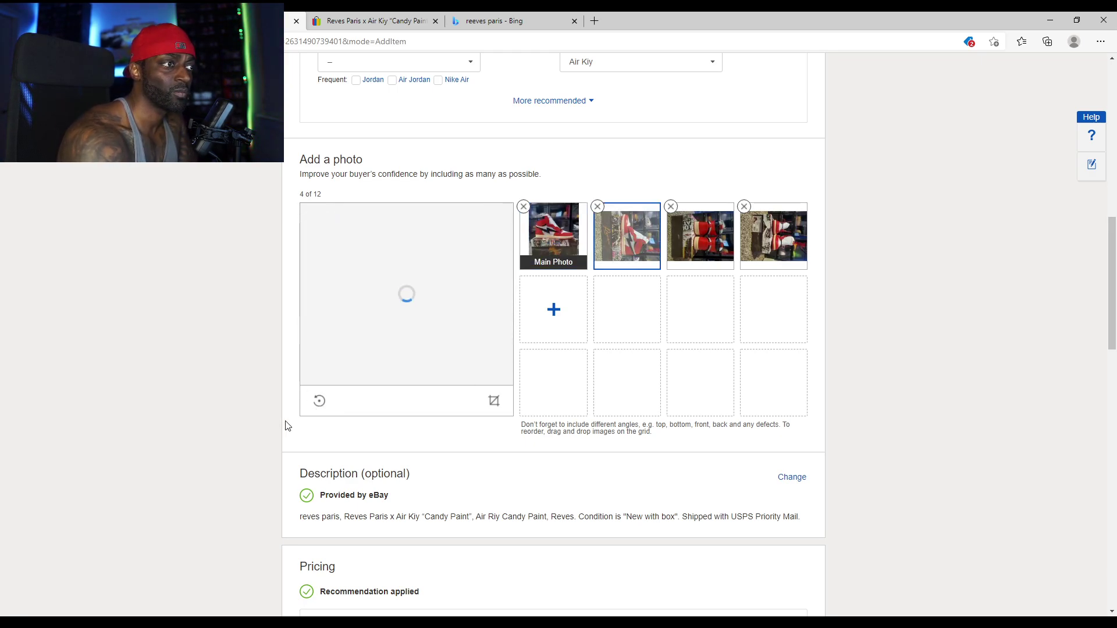
click(319, 402)
click(707, 244)
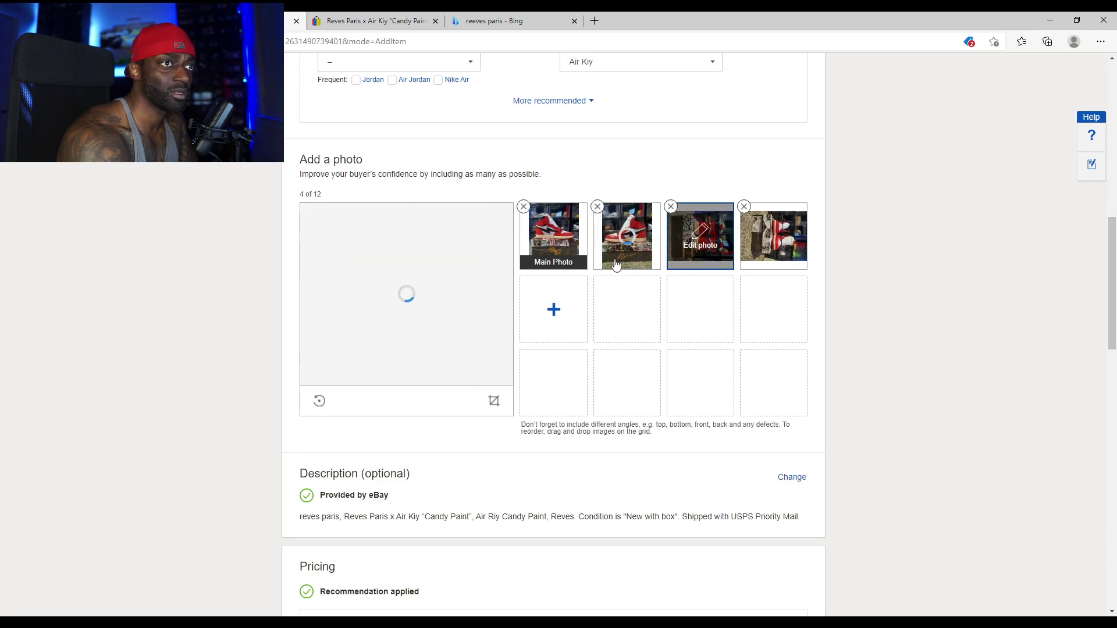
click(319, 400)
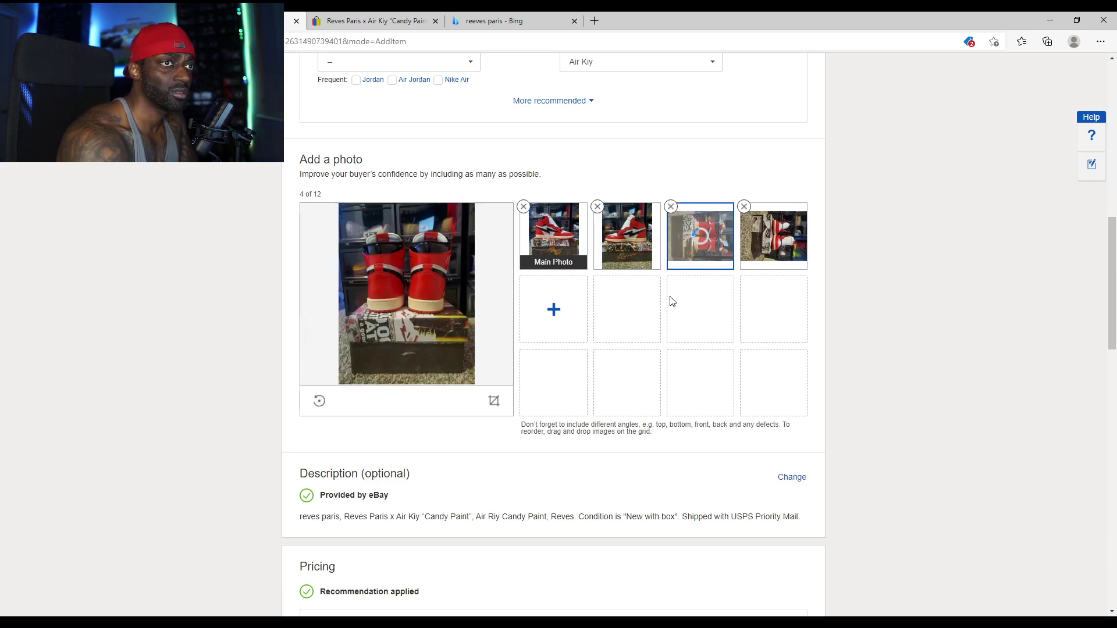
click(771, 239)
click(321, 400)
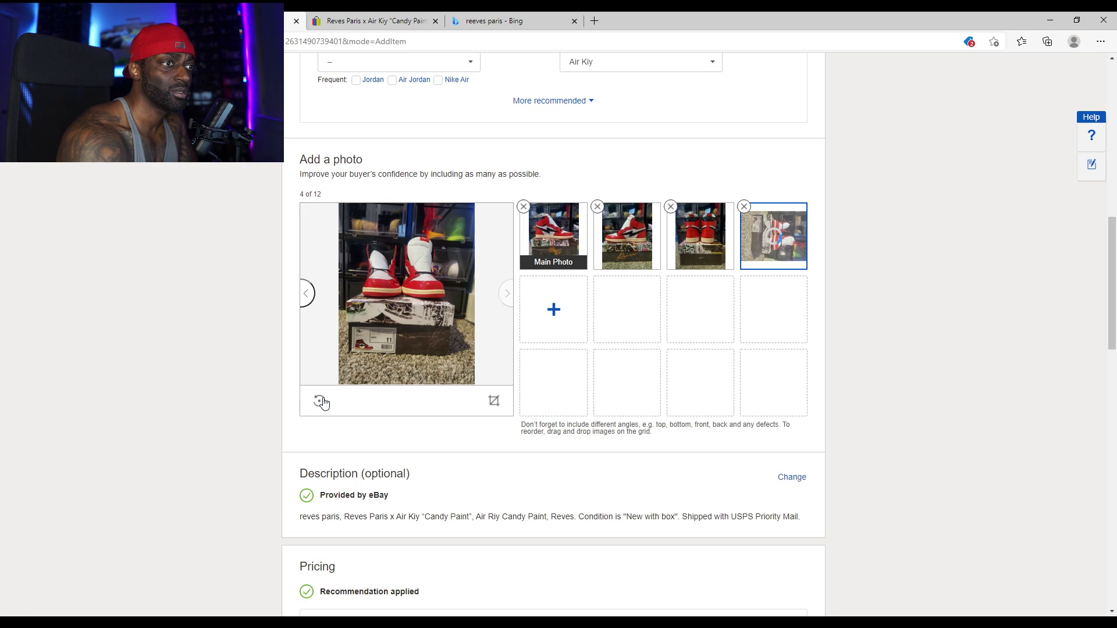
Allow offers on the auction and set the minimum price considered to $700
drag(1111, 250, 1111, 297)
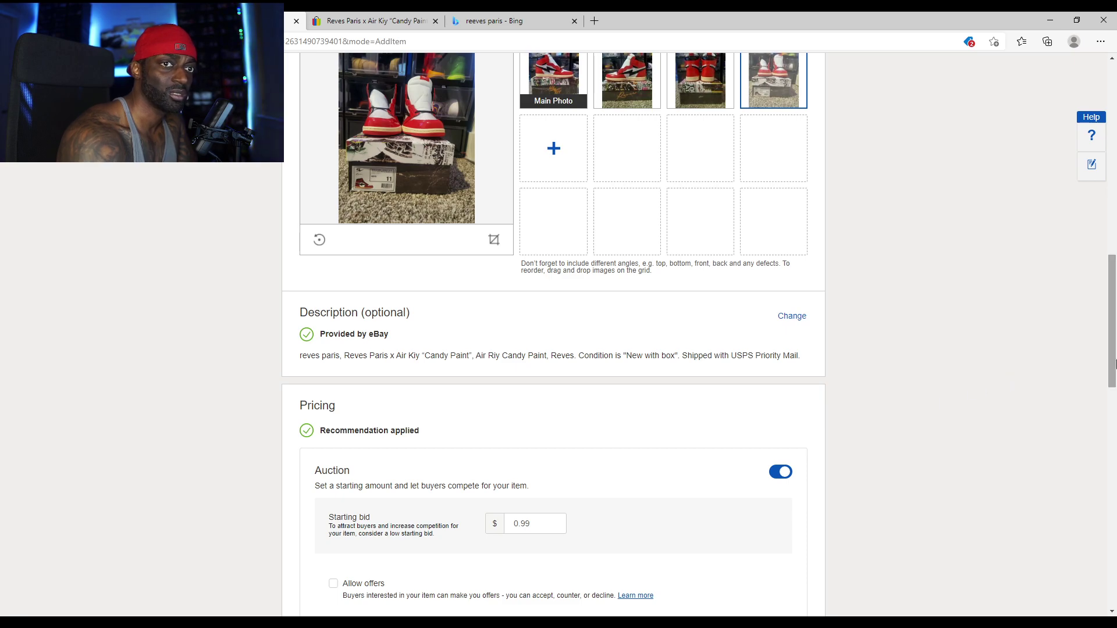
drag(1111, 371, 1109, 425)
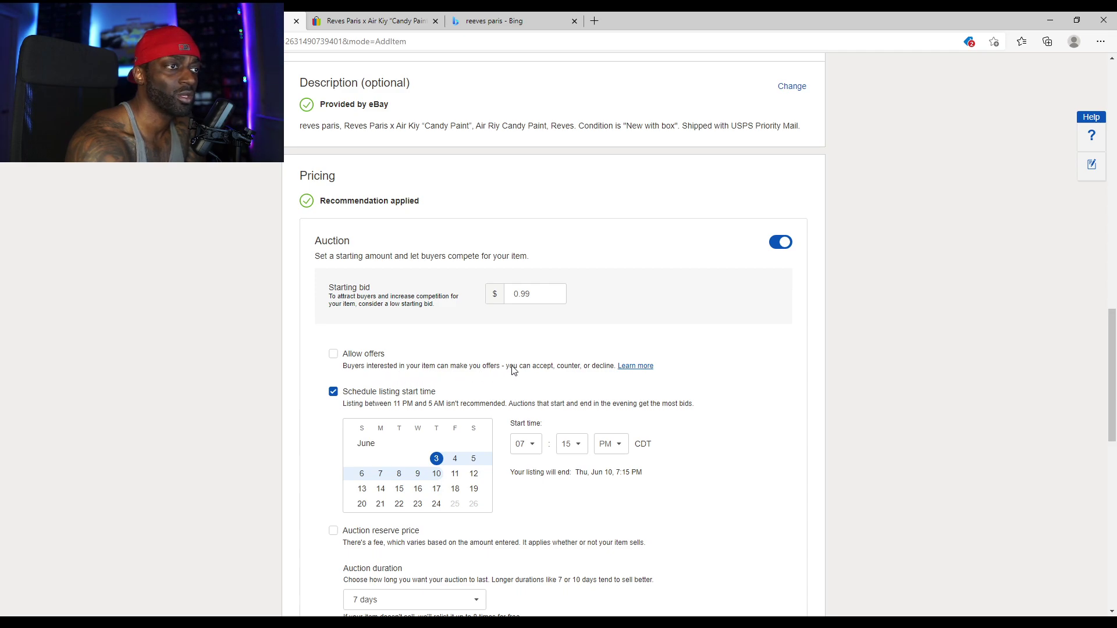
click(334, 354)
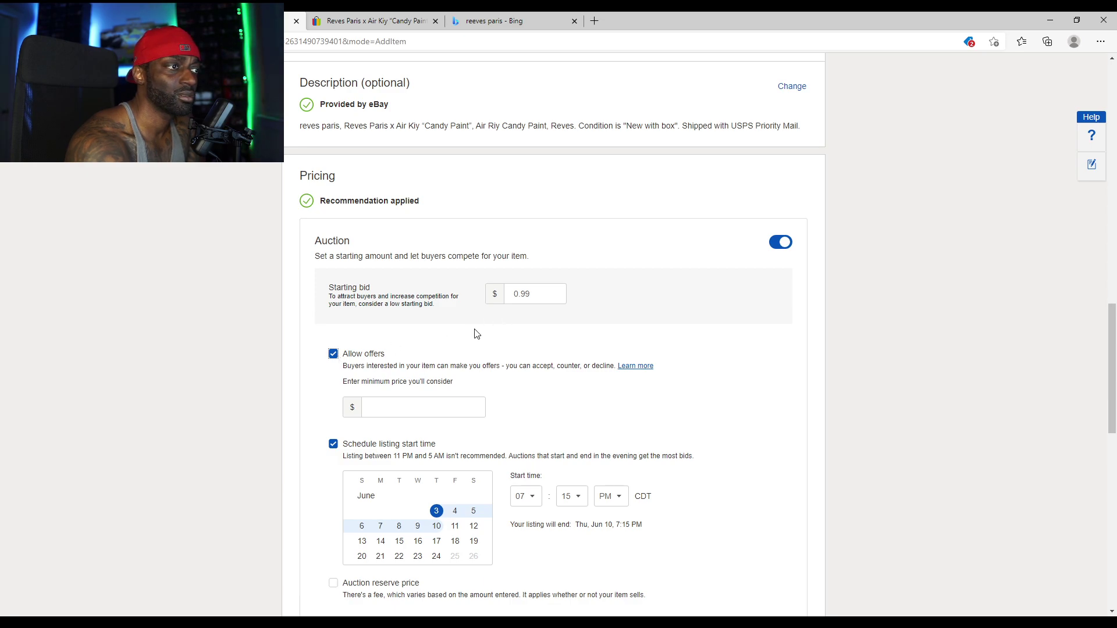
click(414, 406)
text(700)
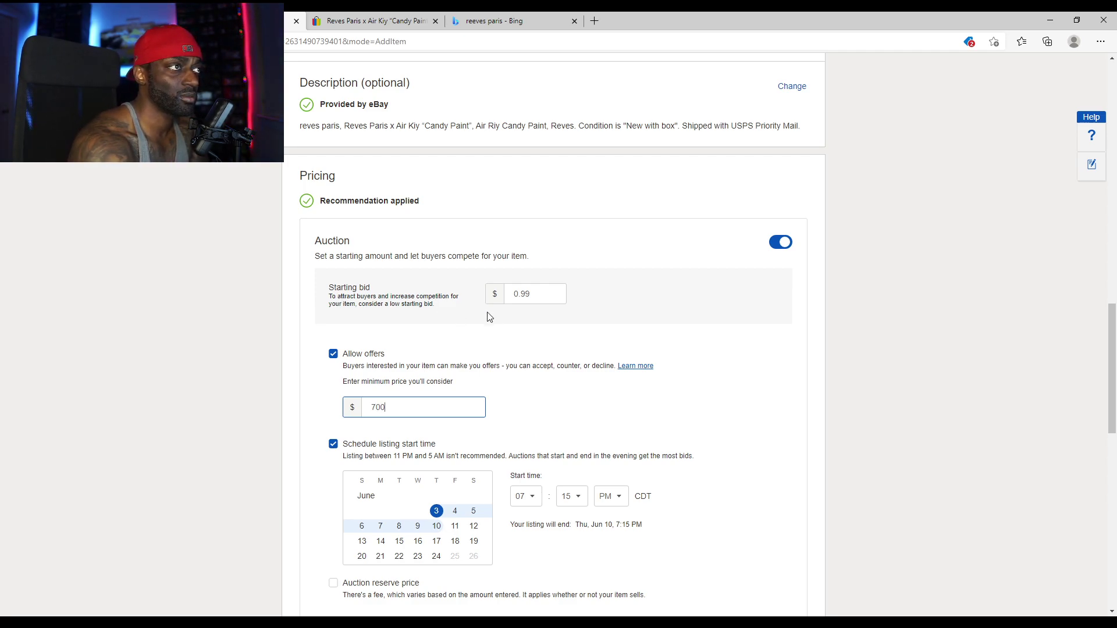
Set the auction duration to 10 days and proceed to the shipping section
drag(1108, 381, 1110, 419)
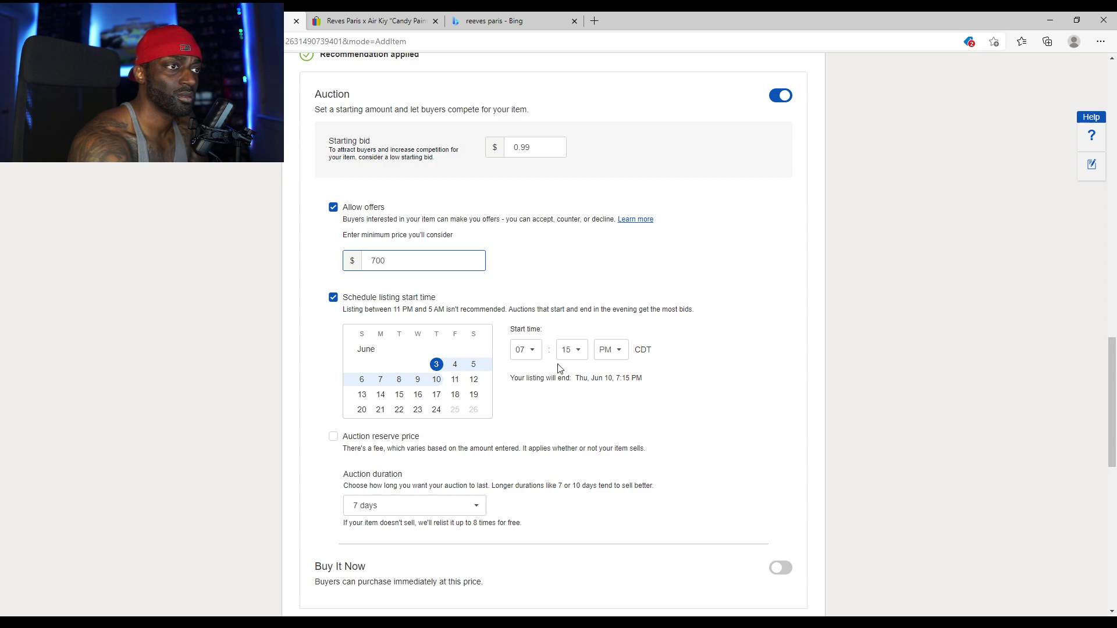
click(423, 506)
click(389, 569)
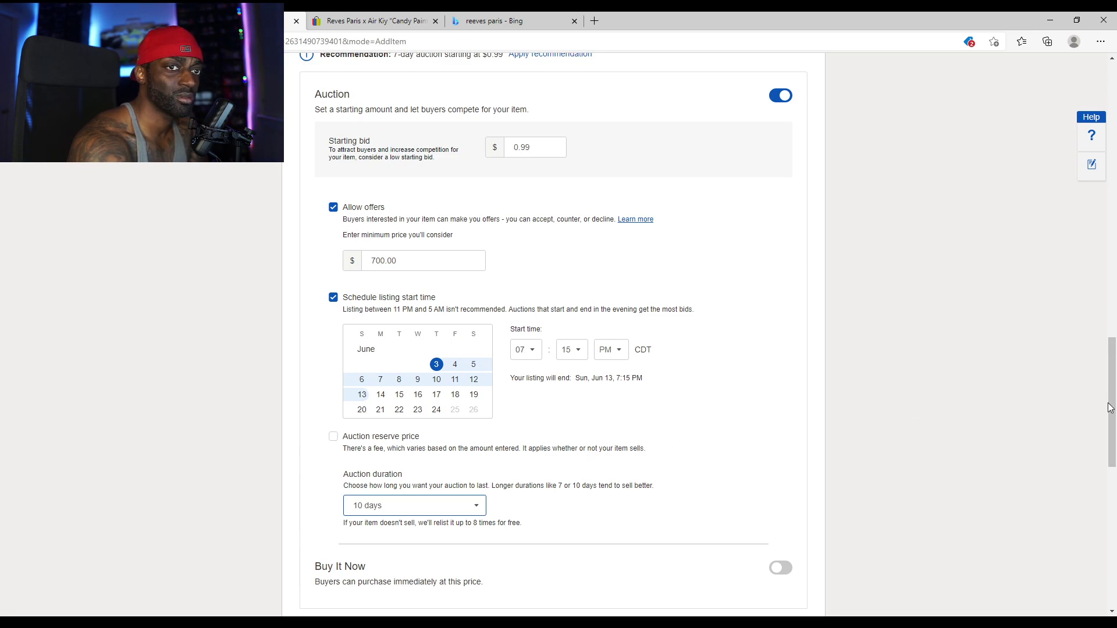
drag(1112, 413, 1109, 462)
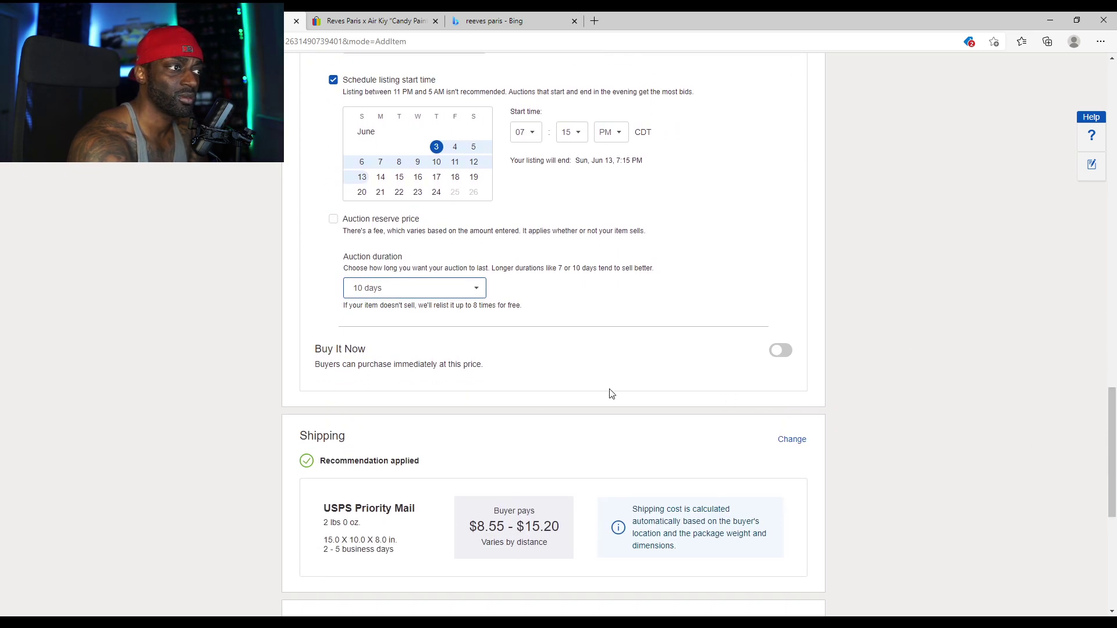
Enable the Buy It Now option for the auction and start its price entry
click(780, 349)
scroll(786, 351, down, 2)
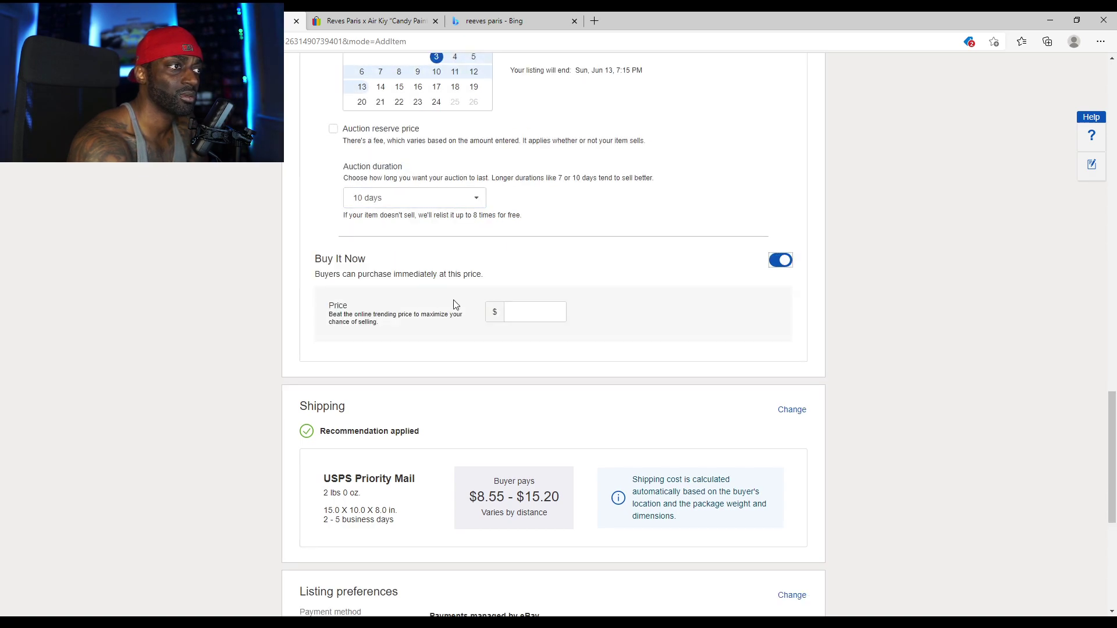
click(538, 311)
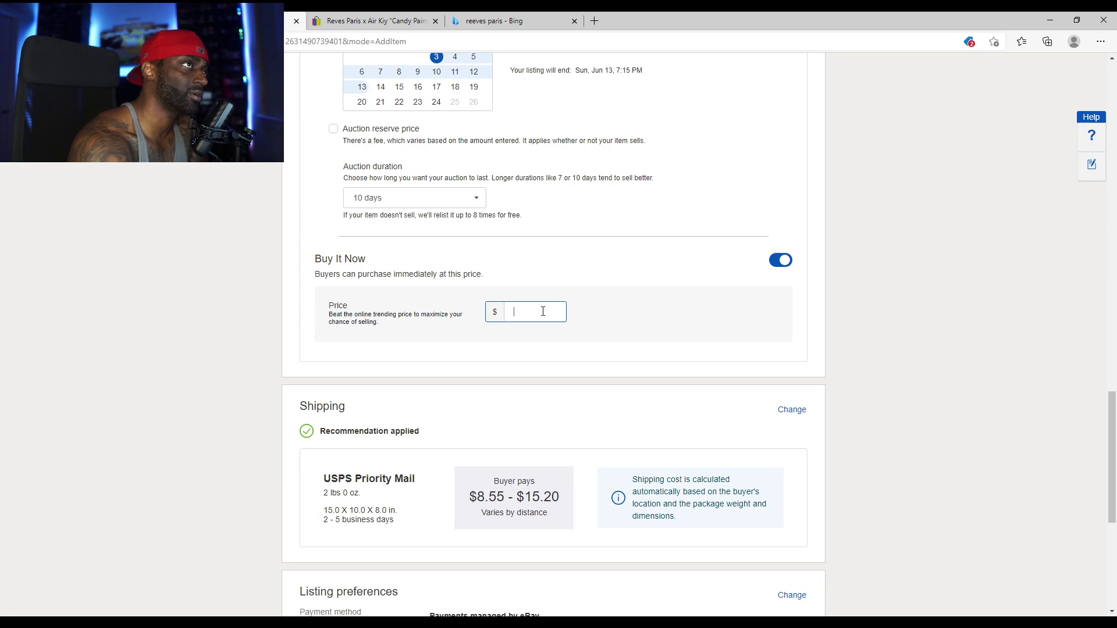
Search eBay for "air kiy candy paint" and compare the asking prices of the competing listings
click(385, 20)
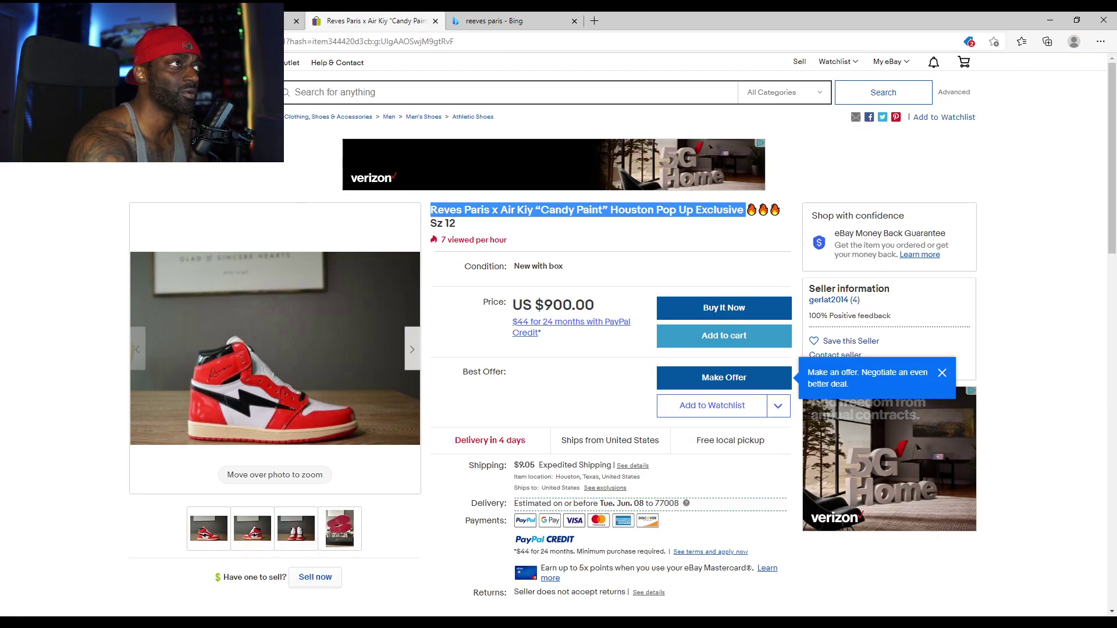
click(337, 95)
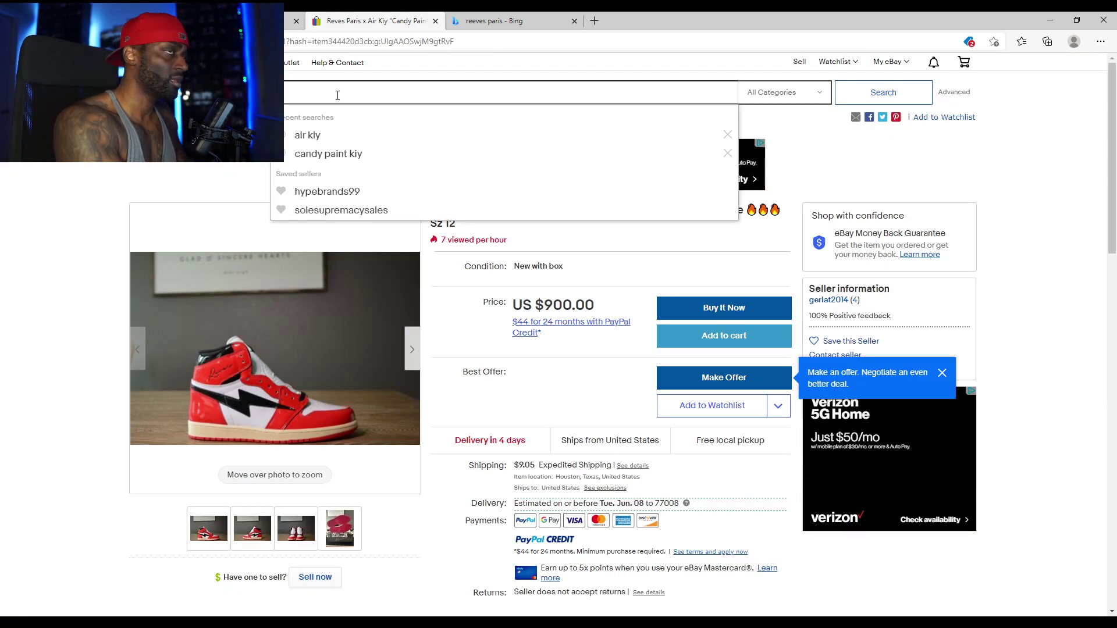
text(air)
text( kiy candy)
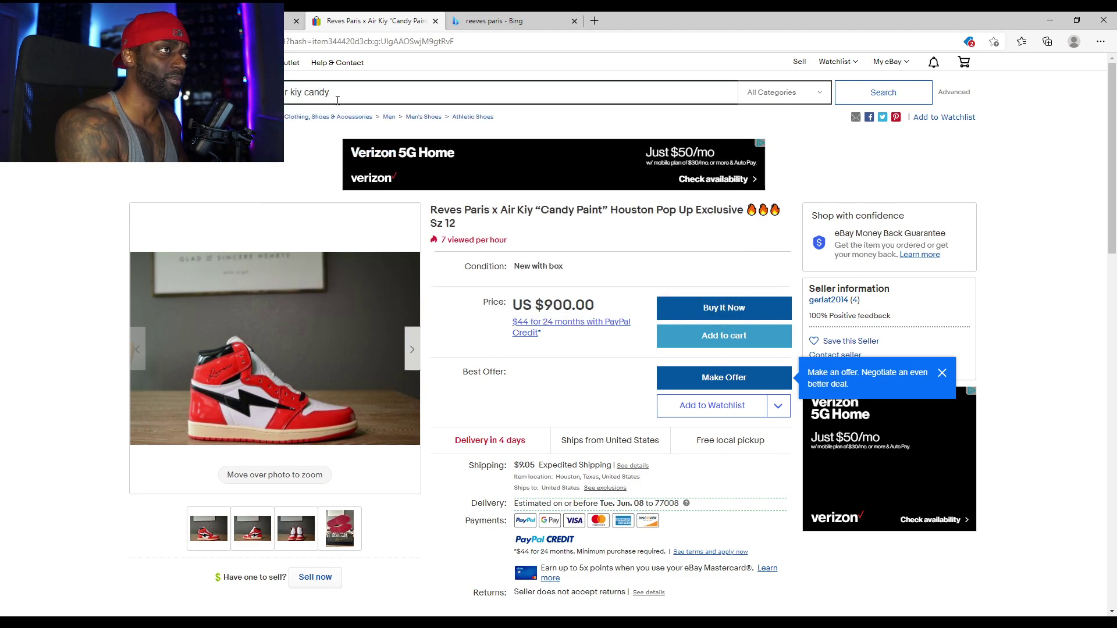
text( paint)
key(Return)
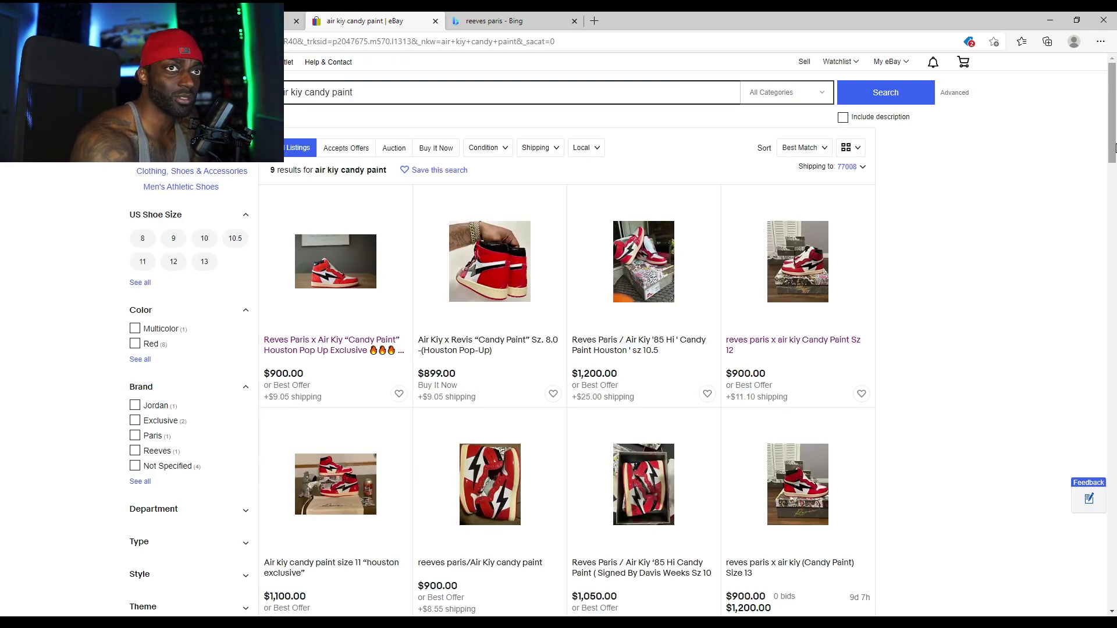
drag(1113, 152, 1112, 183)
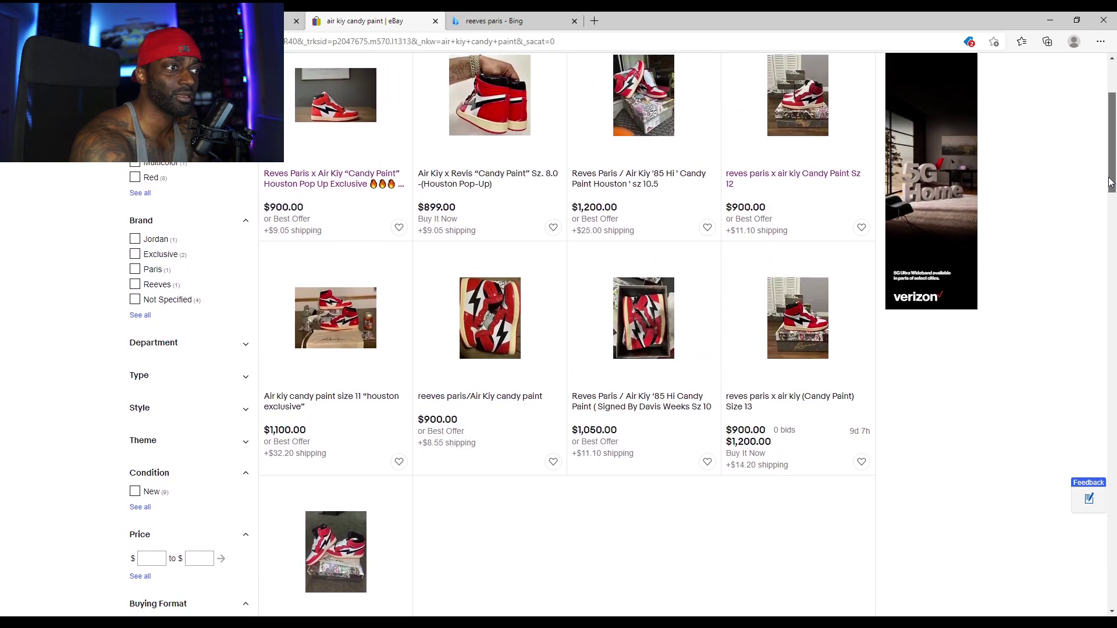
click(512, 22)
click(365, 21)
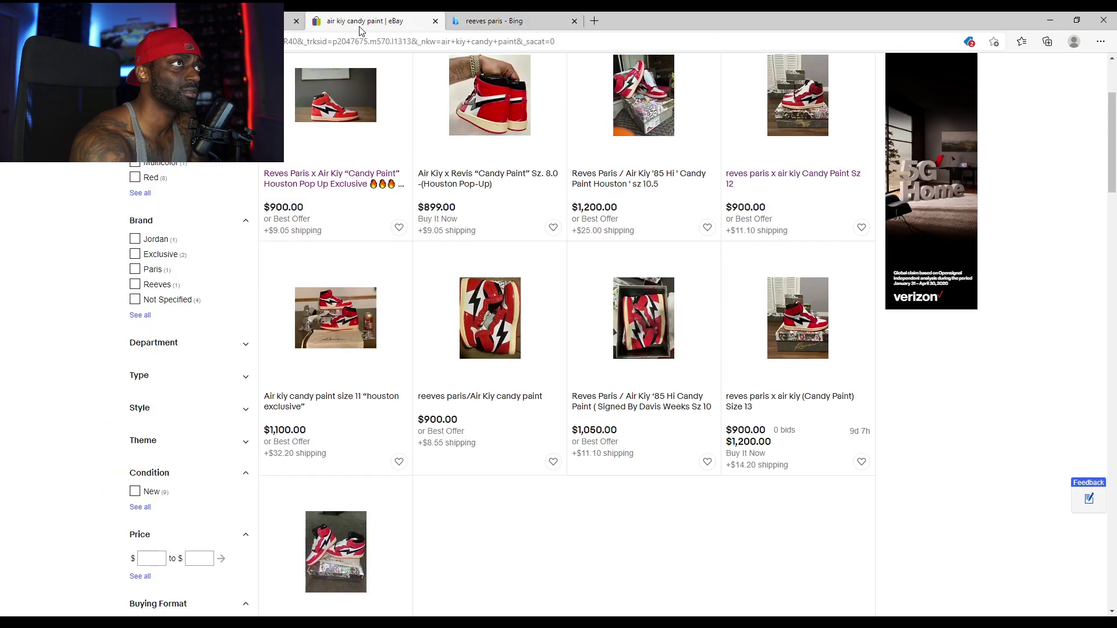
Set the Buy It Now price of the listing to $800
click(273, 21)
text(8)
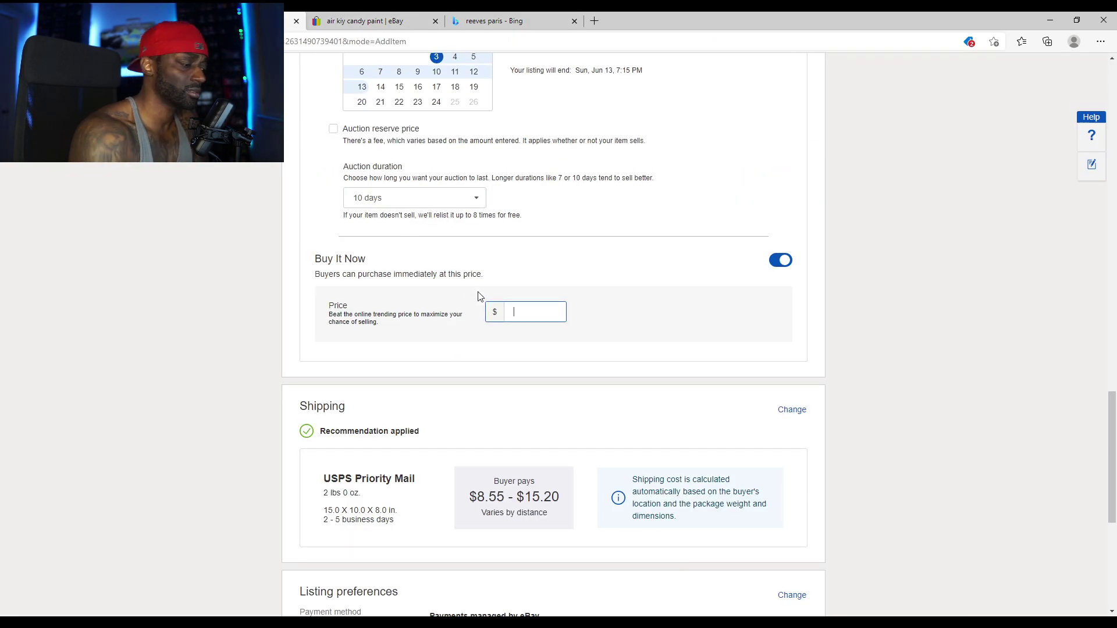
text(00)
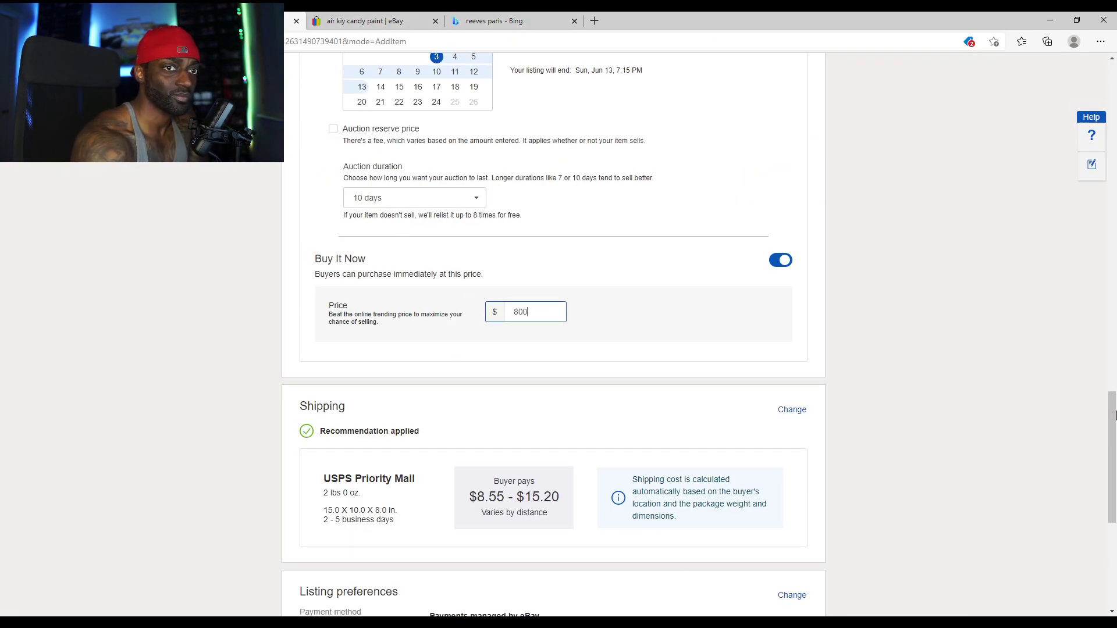
Change the shipping cost to buyer-paid flat shipping at $15
drag(1110, 425, 1113, 460)
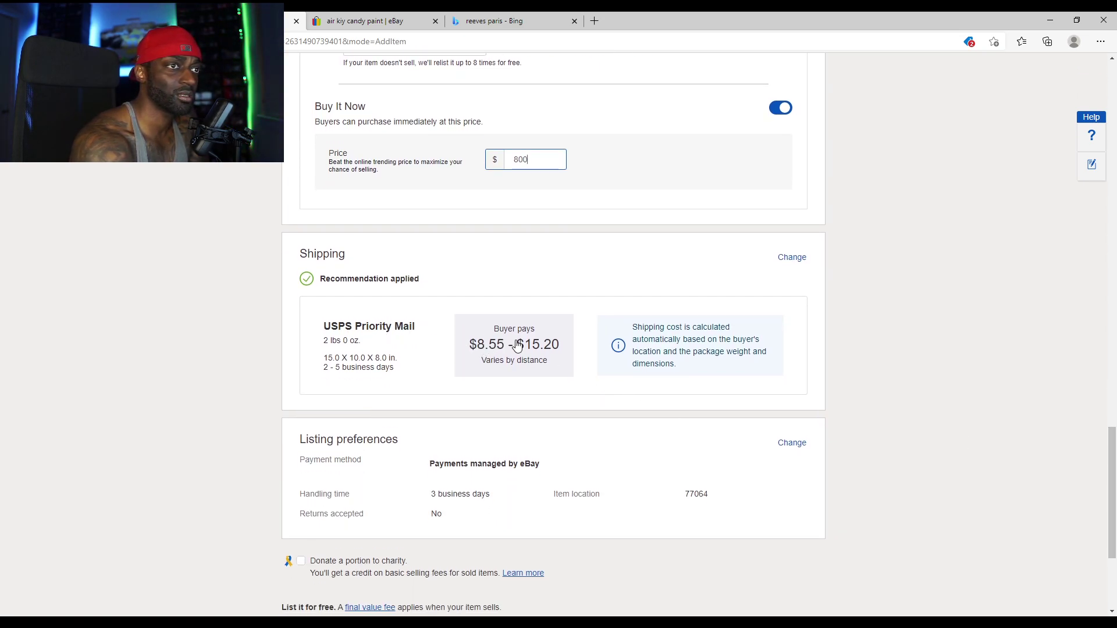
click(791, 258)
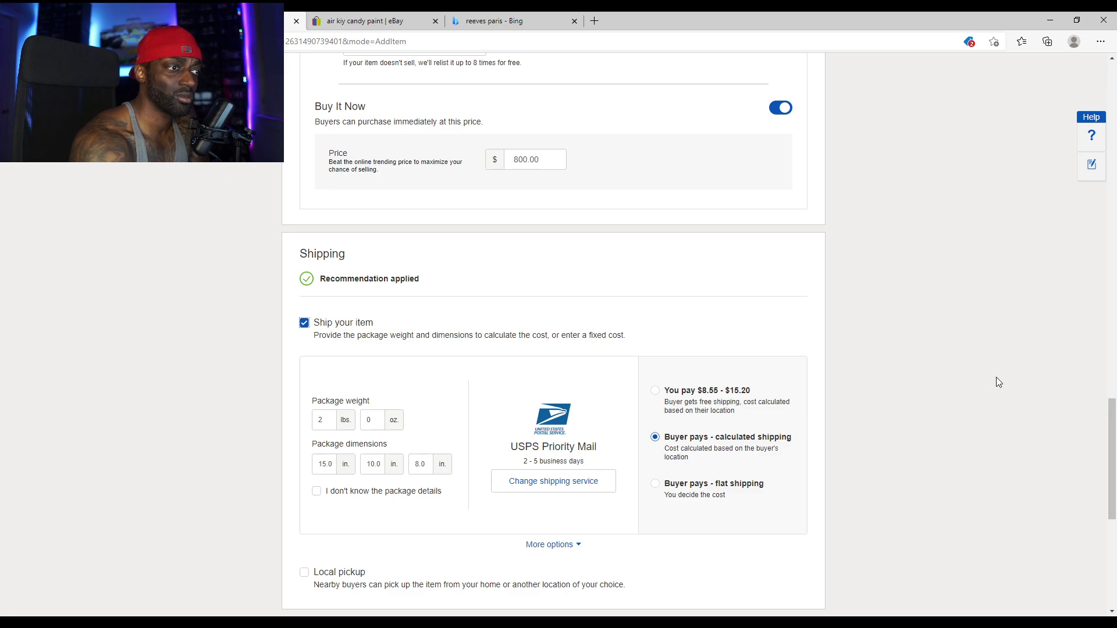
mouse_move(1110, 431)
mouse_down()
mouse_move(1108, 469)
mouse_move(1109, 438)
mouse_up()
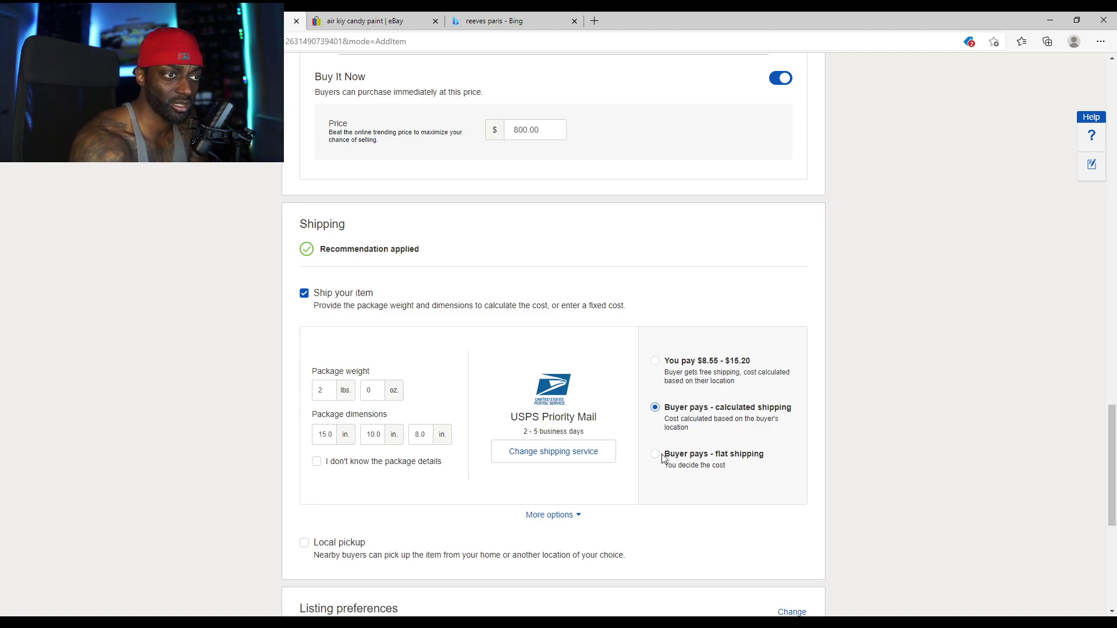
drag(662, 453, 765, 456)
click(718, 464)
click(716, 487)
text(20)
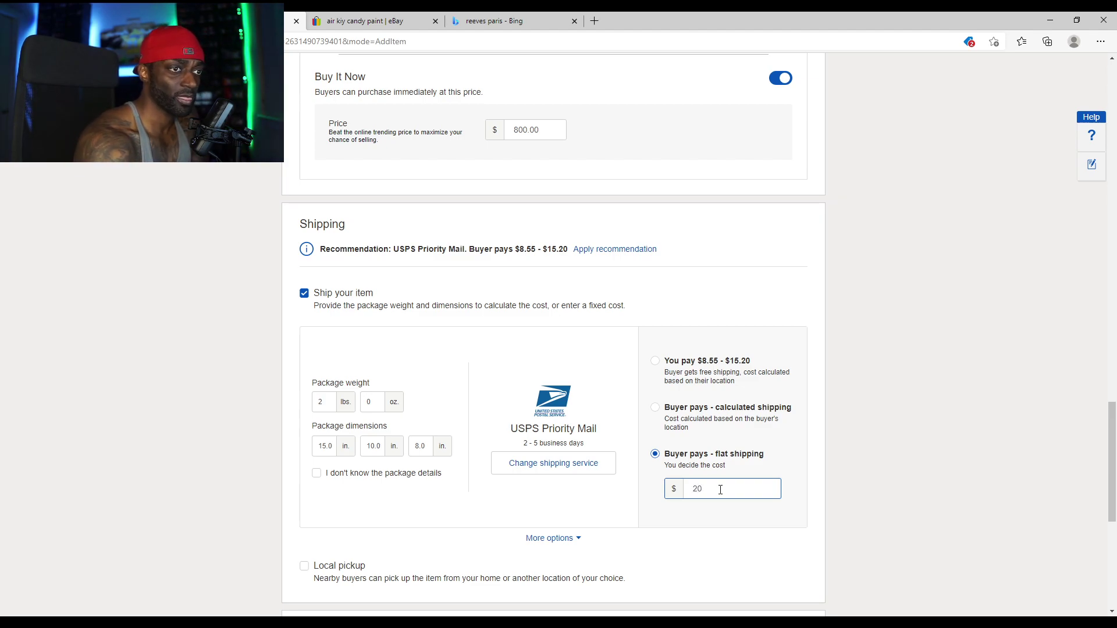
key(BackSpace)
key(BackSpace)
text(15)
click(888, 500)
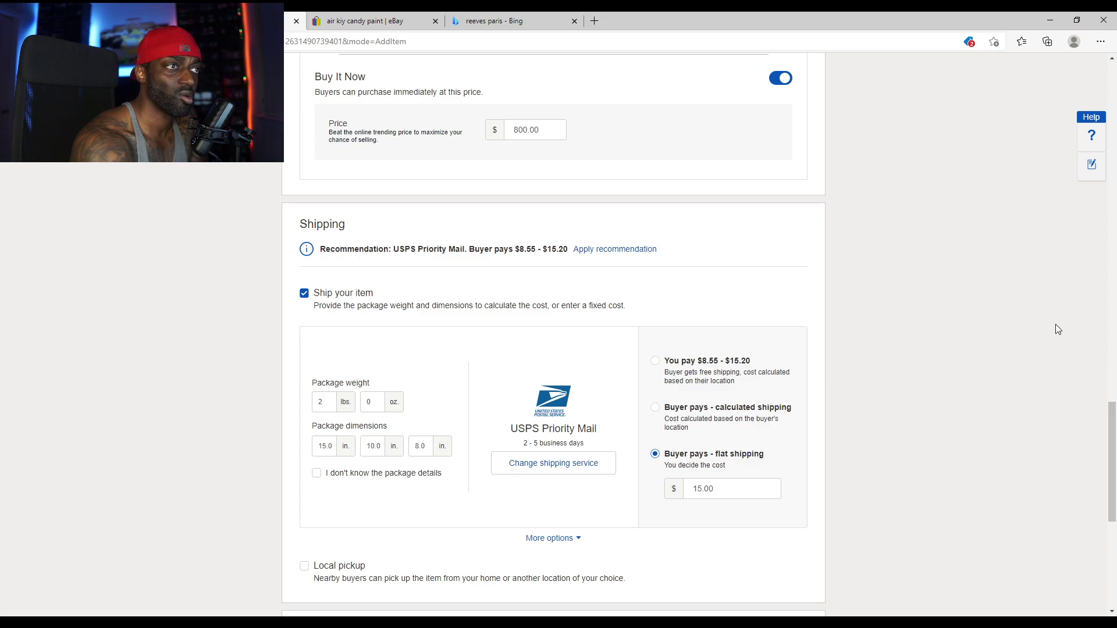
Check the handling time, item location and returns settings in the listing preferences without changing them
drag(1111, 419, 1112, 485)
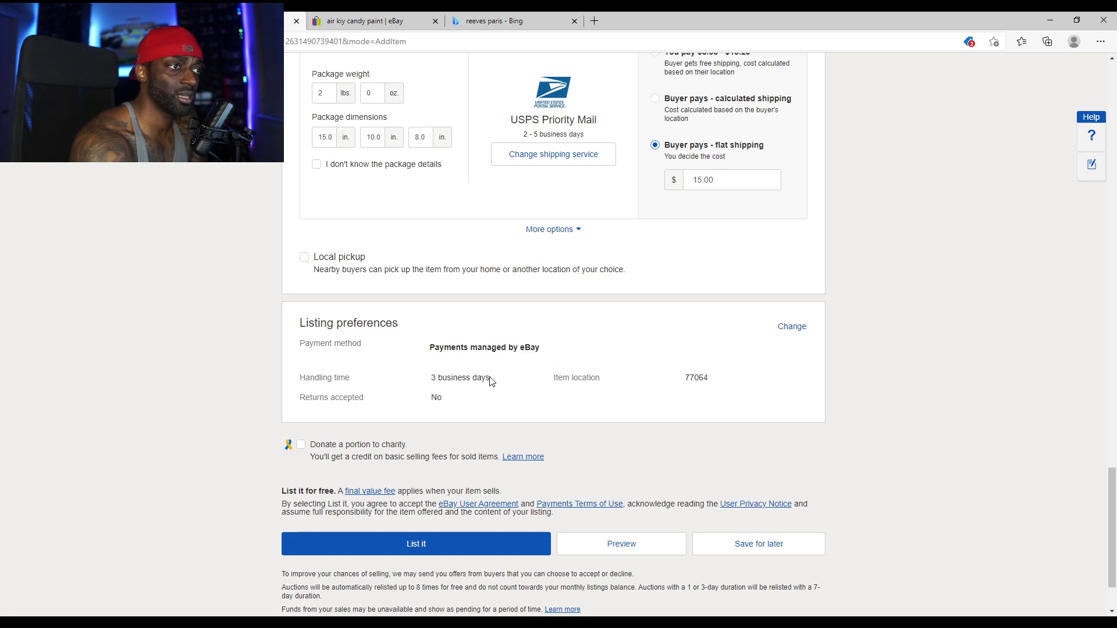
click(798, 327)
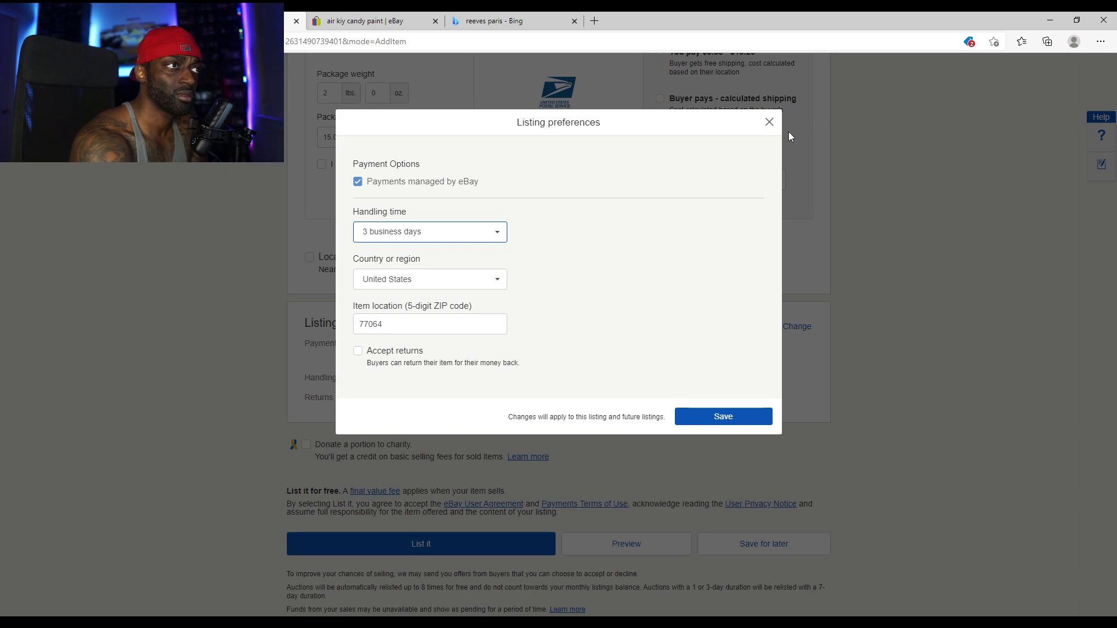
click(765, 129)
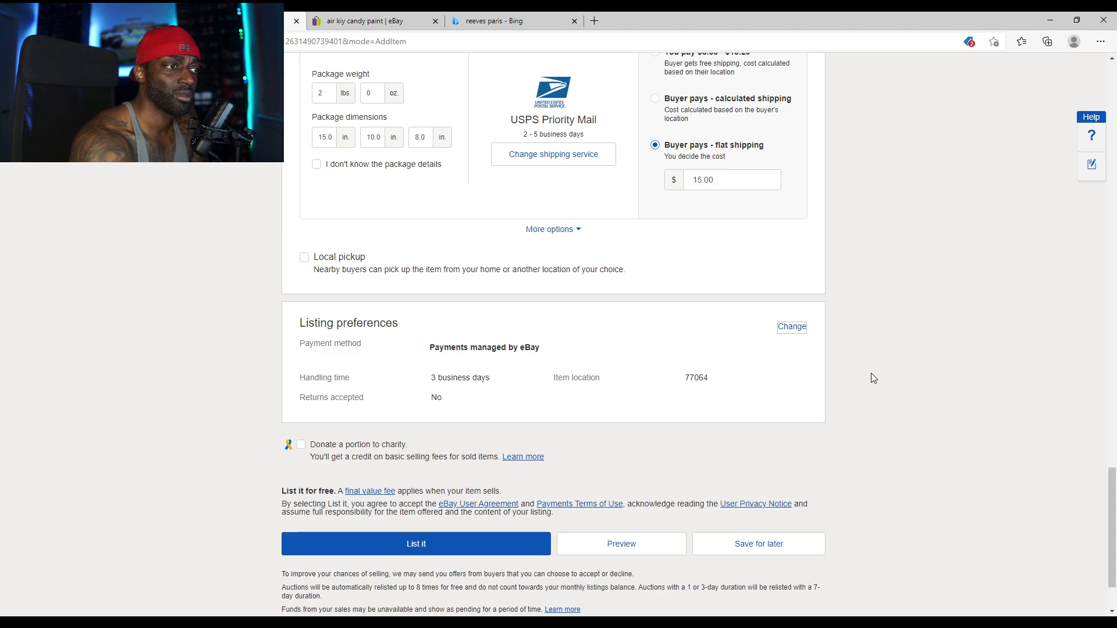
Copy the full listing title and paste the clipboard text into the address bar of the eBay search results tab
drag(1110, 521, 1102, 96)
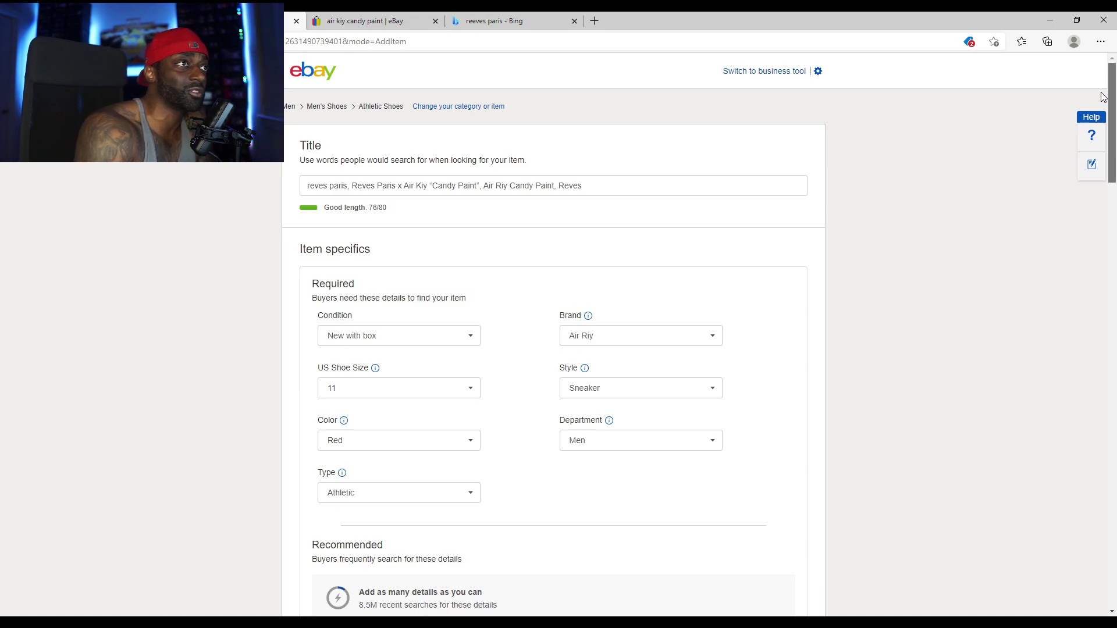
mouse_move(1110, 111)
mouse_down()
mouse_move(1111, 127)
mouse_move(1110, 108)
mouse_up()
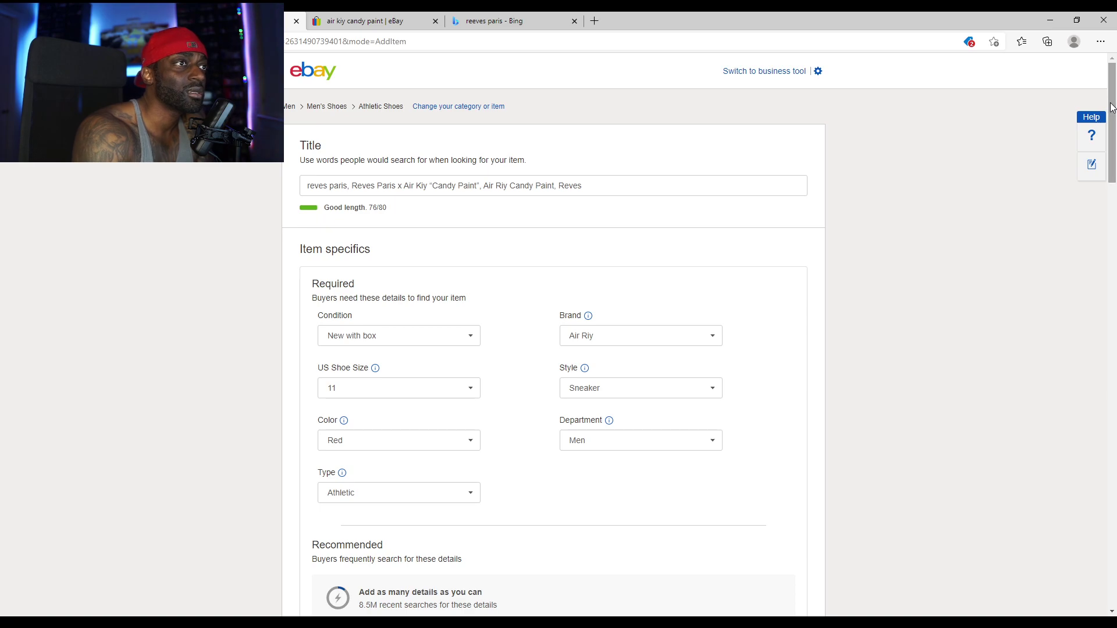
drag(599, 185, 552, 185)
drag(476, 176, 285, 176)
key(ctrl+c)
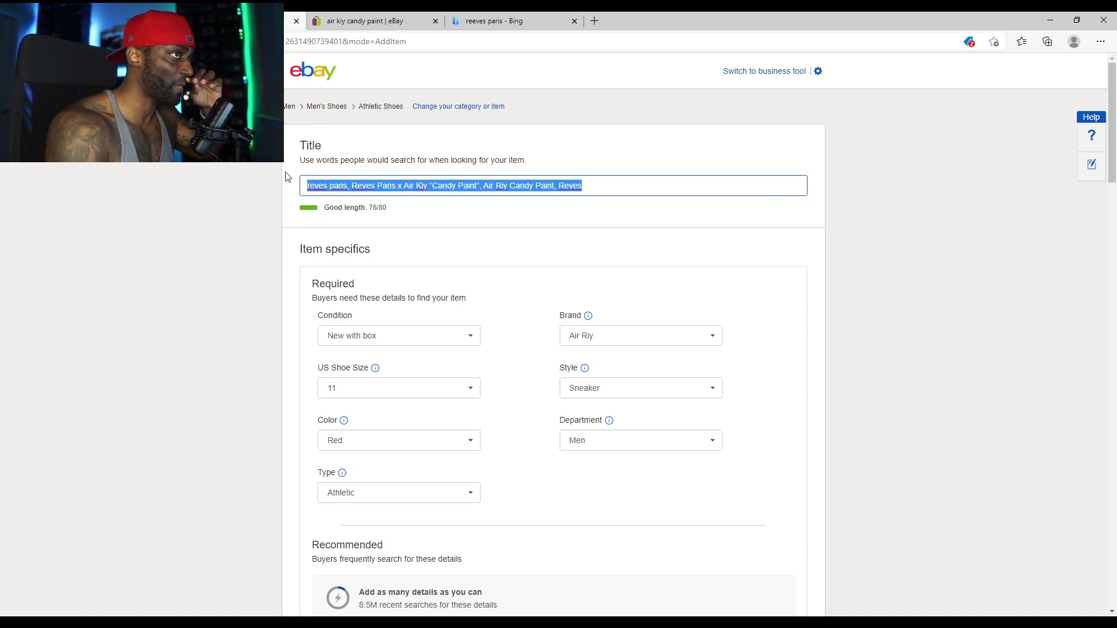
click(384, 21)
click(375, 41)
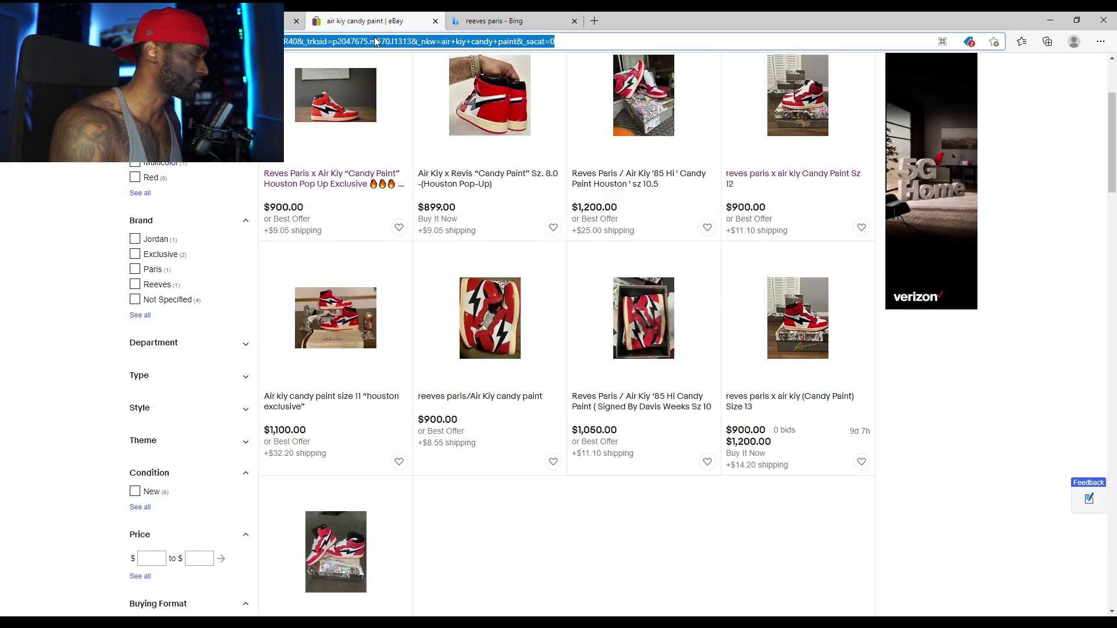
key(ctrl+v)
key(ctrl+shift+Tab)
Replace the listing title with Reves Paris x Air Kiy "Candy Paint" Houston Pop Up Exclusive
click(601, 186)
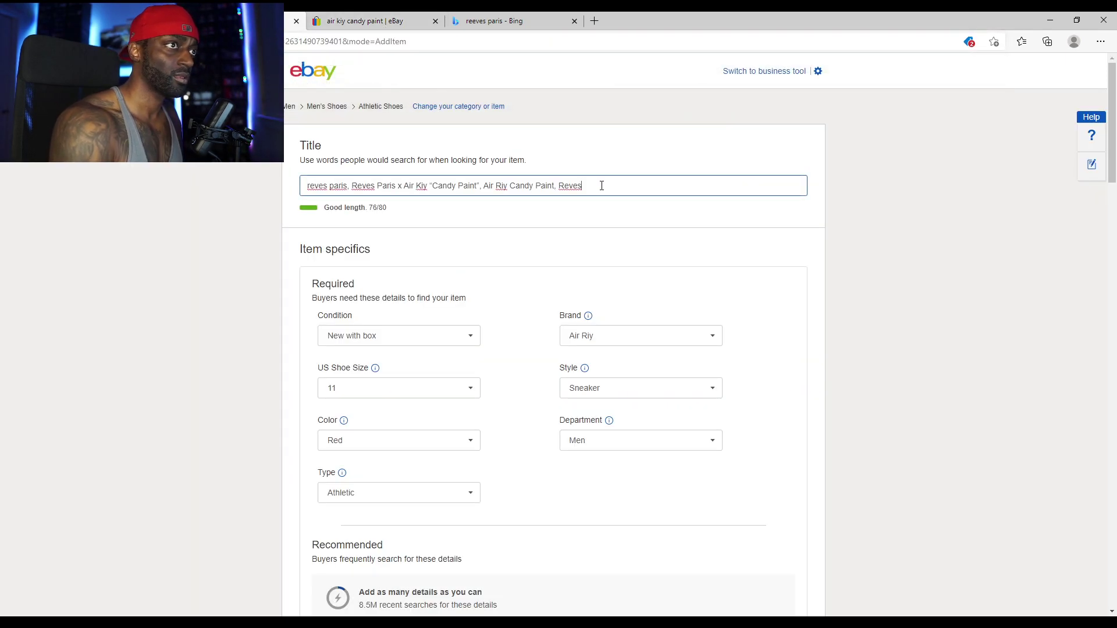
key(ctrl+a)
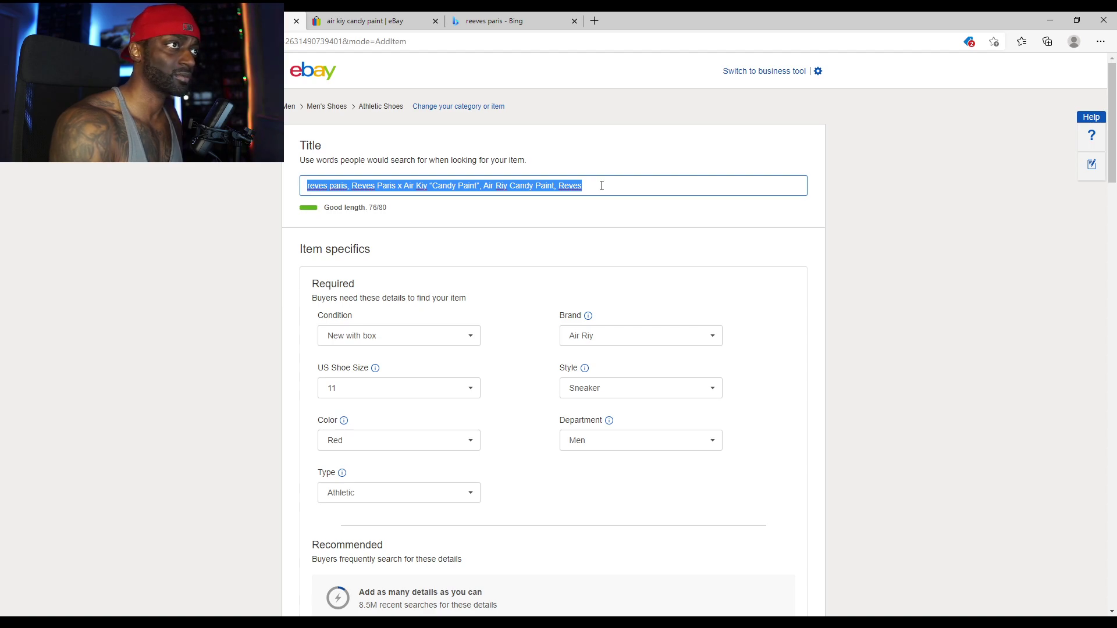
key(BackSpace)
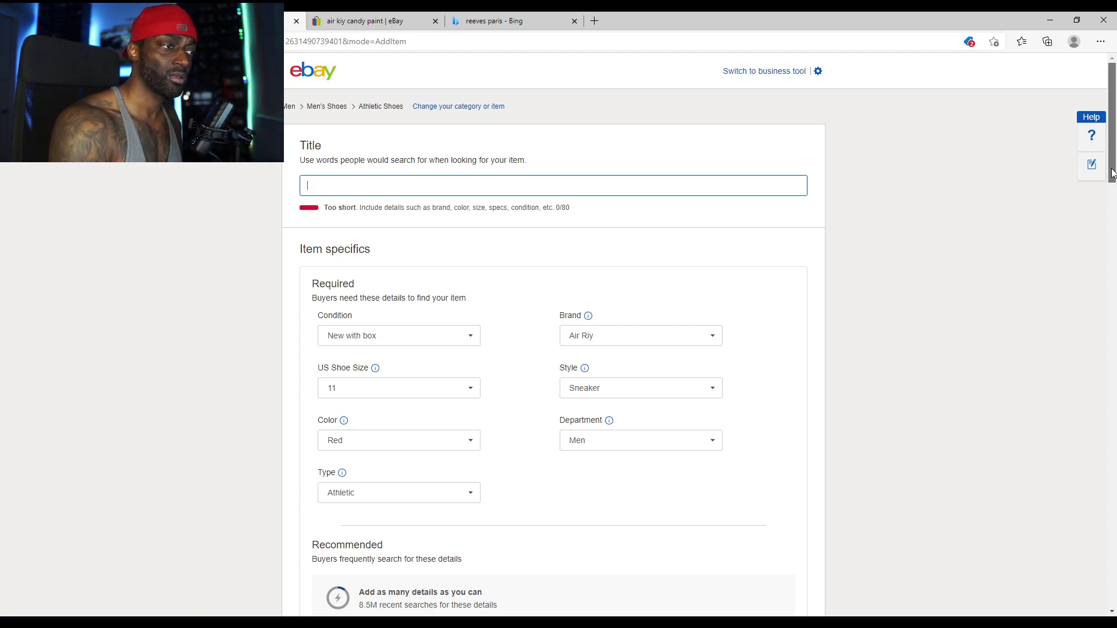
scroll(1105, 211, down, 3)
scroll(1105, 213, down, 12)
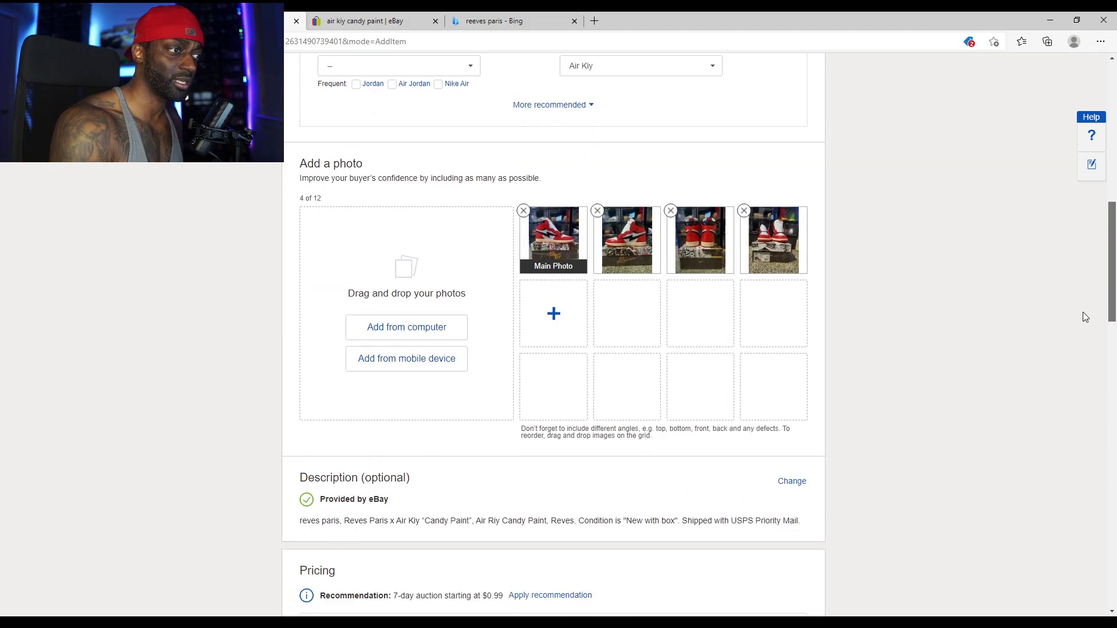
scroll(1085, 361, down, 13)
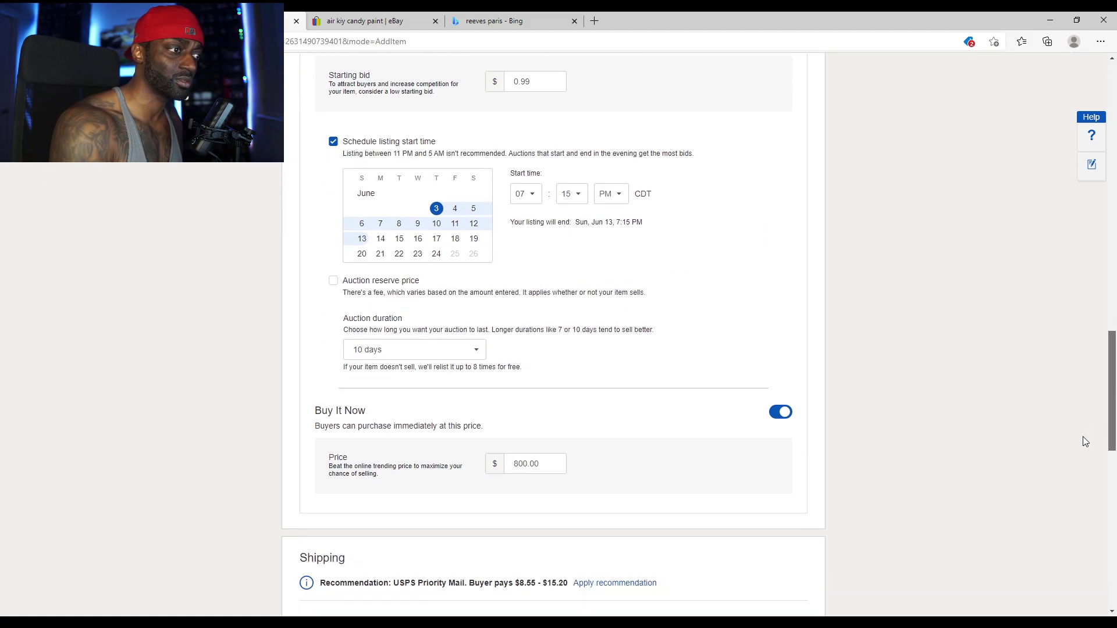
scroll(1080, 553, down, 3)
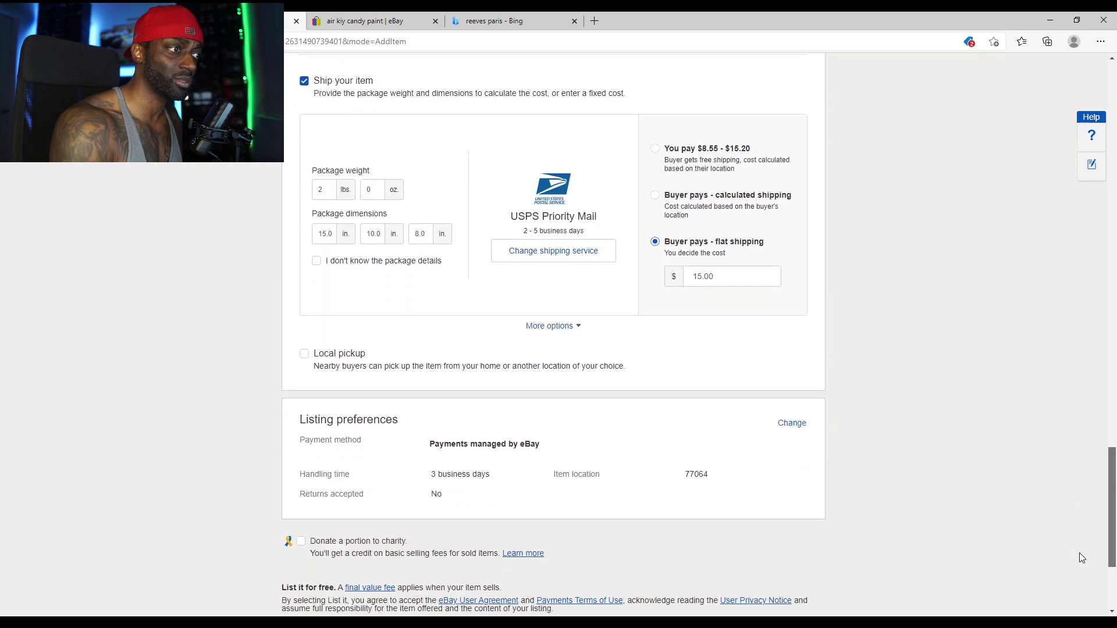
scroll(1083, 509, up, 20)
scroll(1082, 287, up, 5)
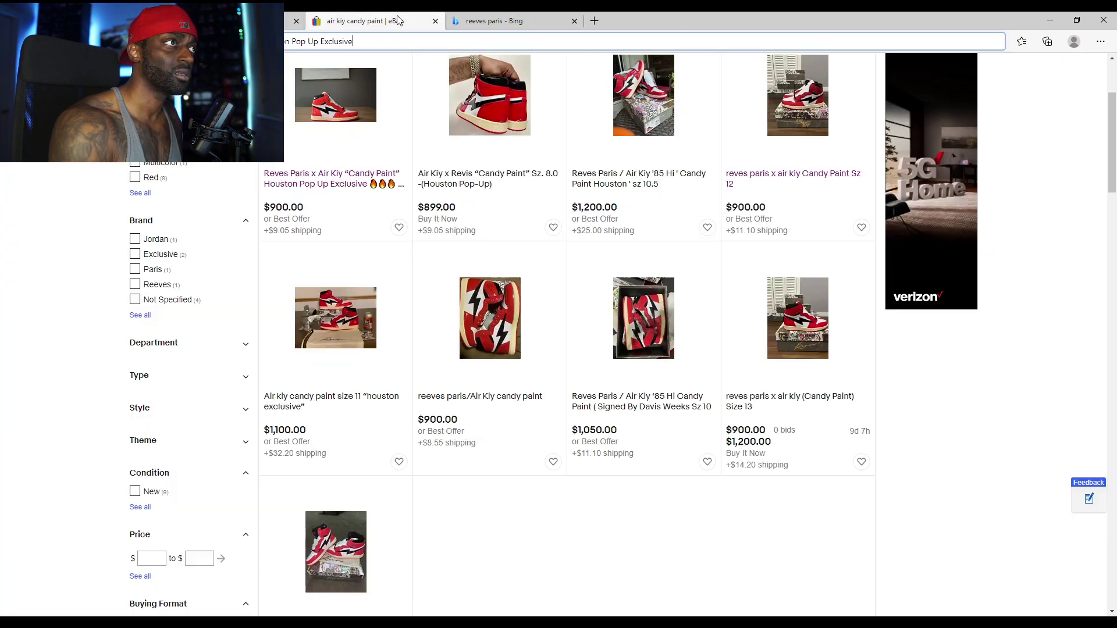
click(372, 21)
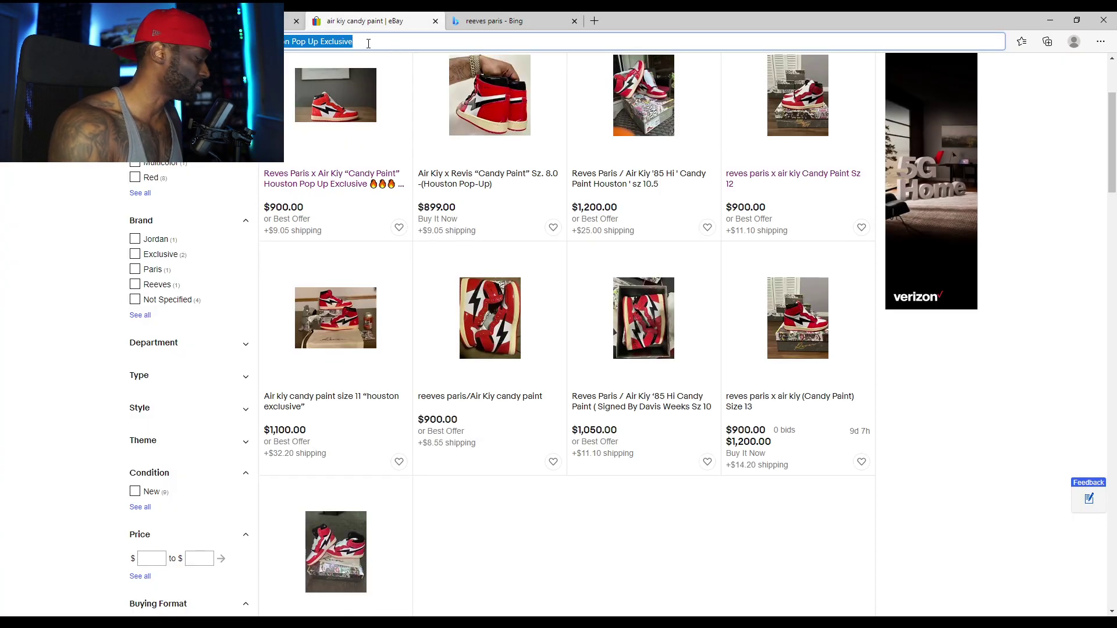
click(261, 20)
text(Reves Paris x Air Kiy "Candy Paint" Houston Pop Up Exclusive)
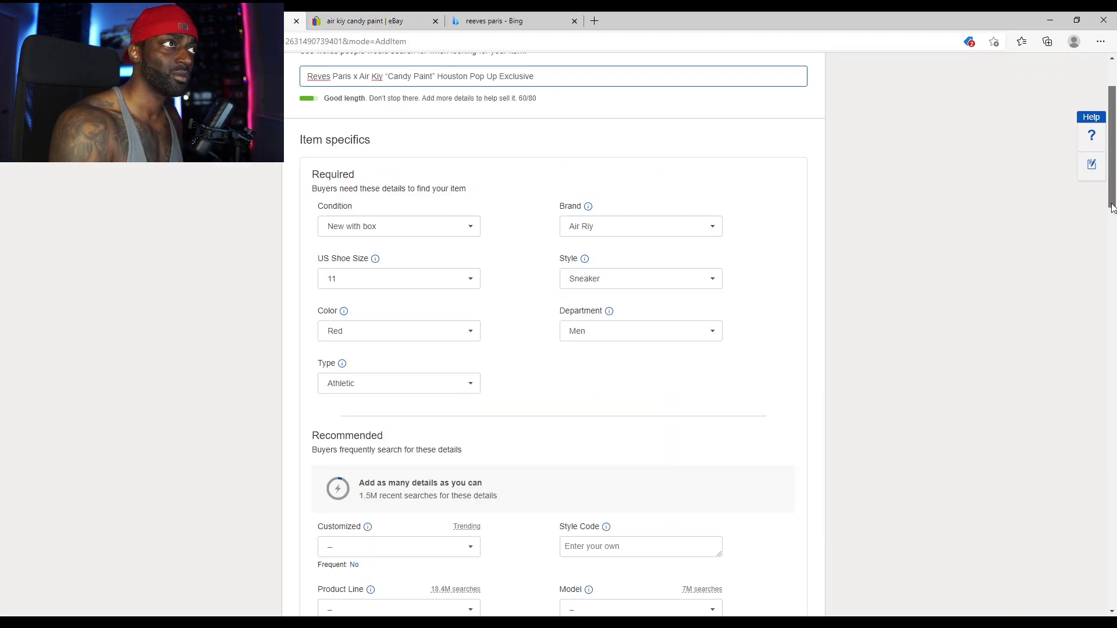
scroll(1112, 245, up, 2)
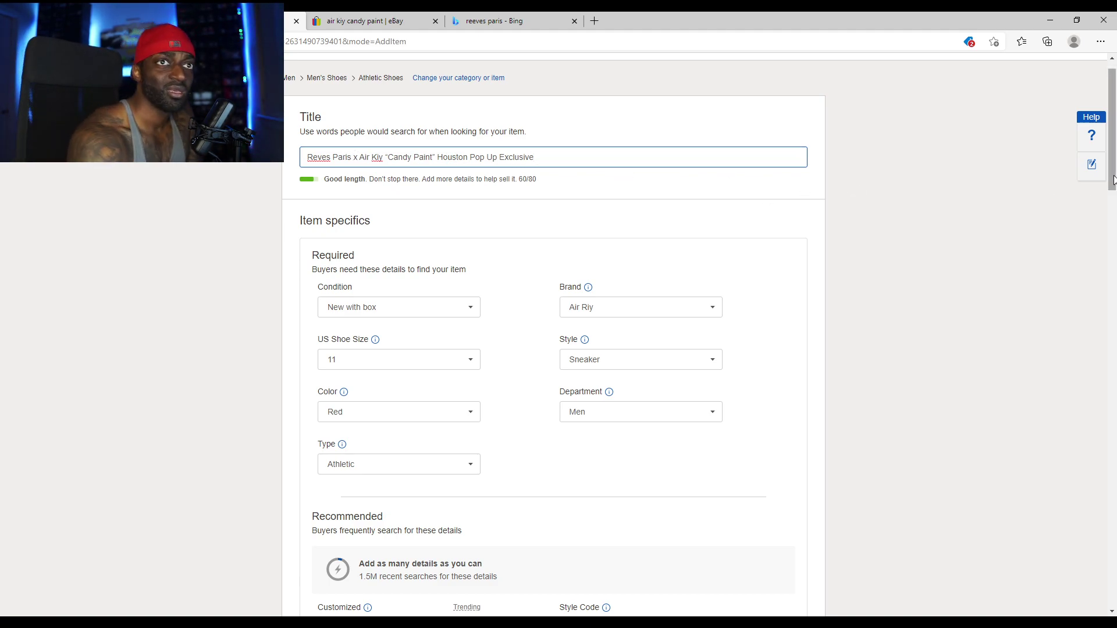
Set the recommended Model item specific to Houston Pop Up
drag(1114, 182, 1111, 275)
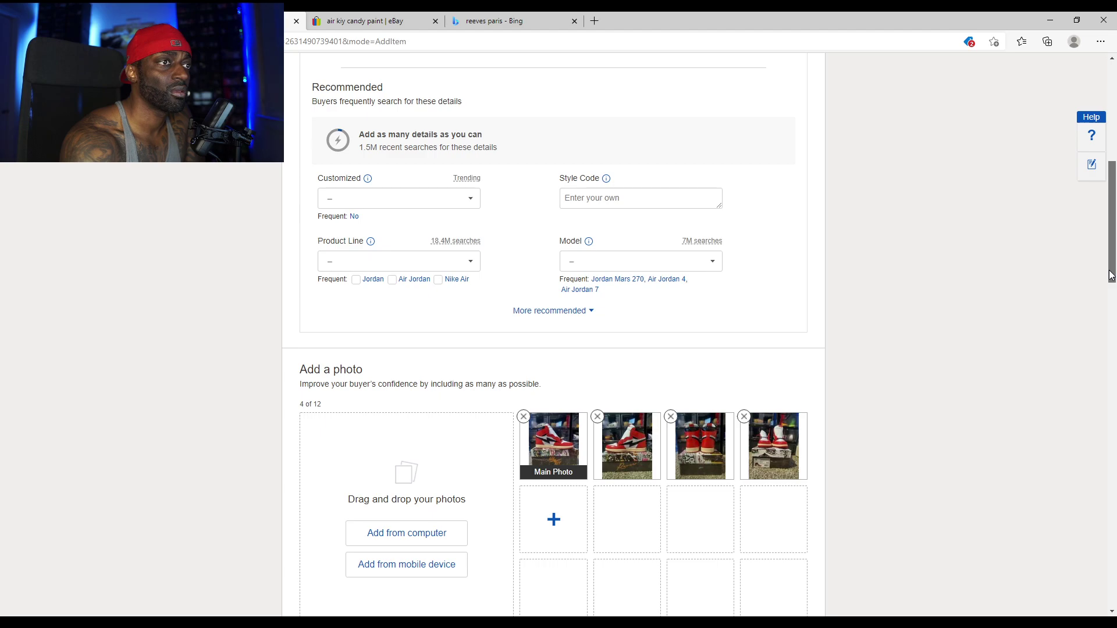
click(655, 261)
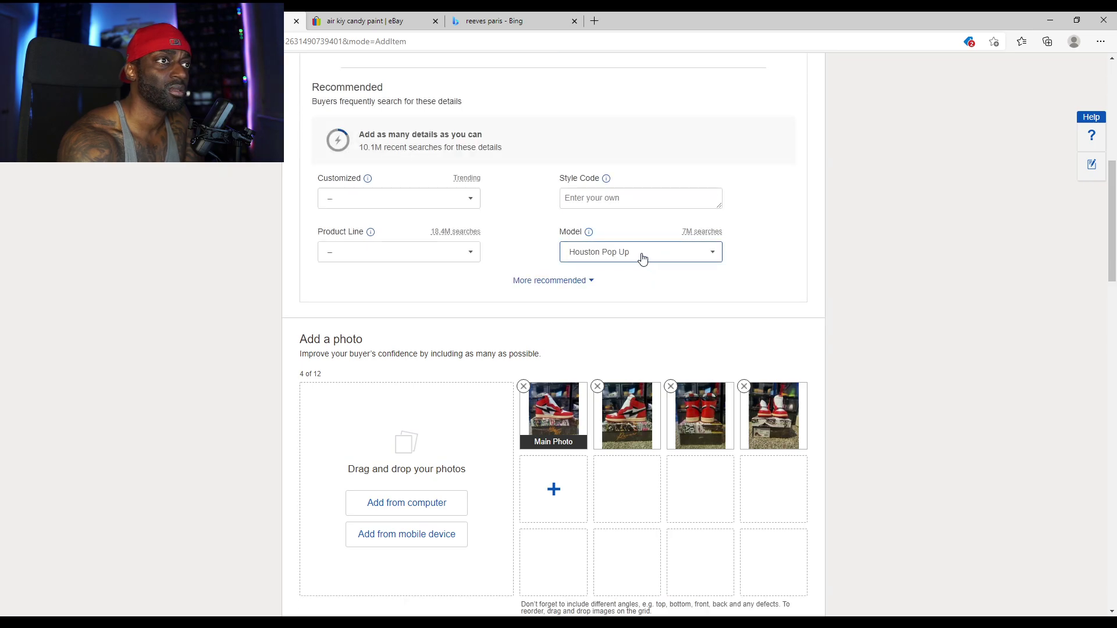
Try to replace the Model item specific with the custom value Air Riy Candy Paint
click(642, 256)
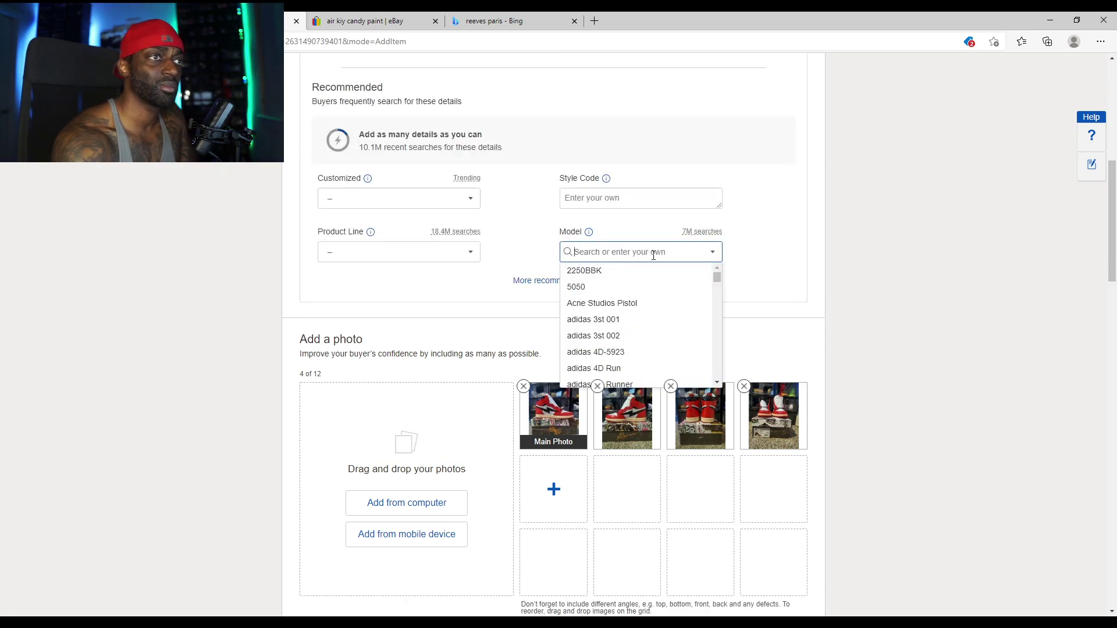
text(Air )
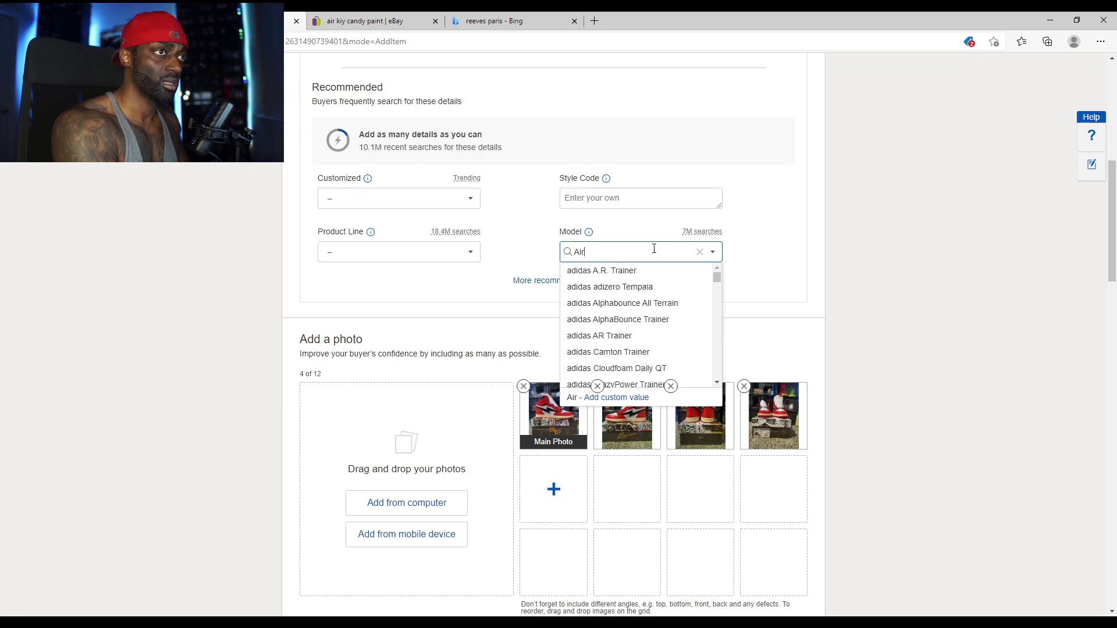
text(Riy)
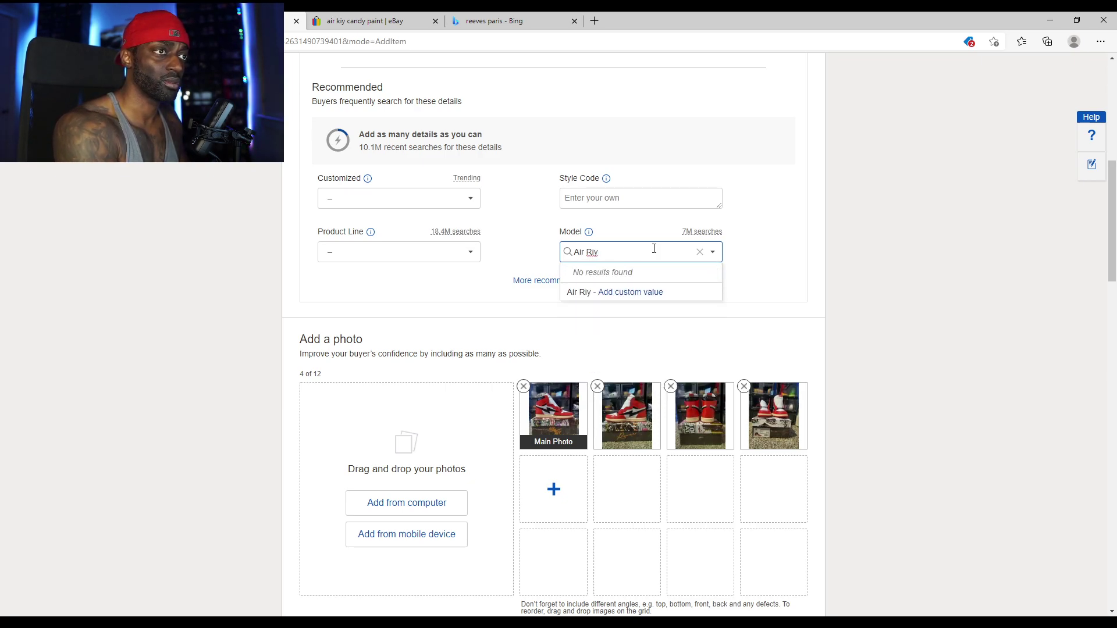
text( Candy )
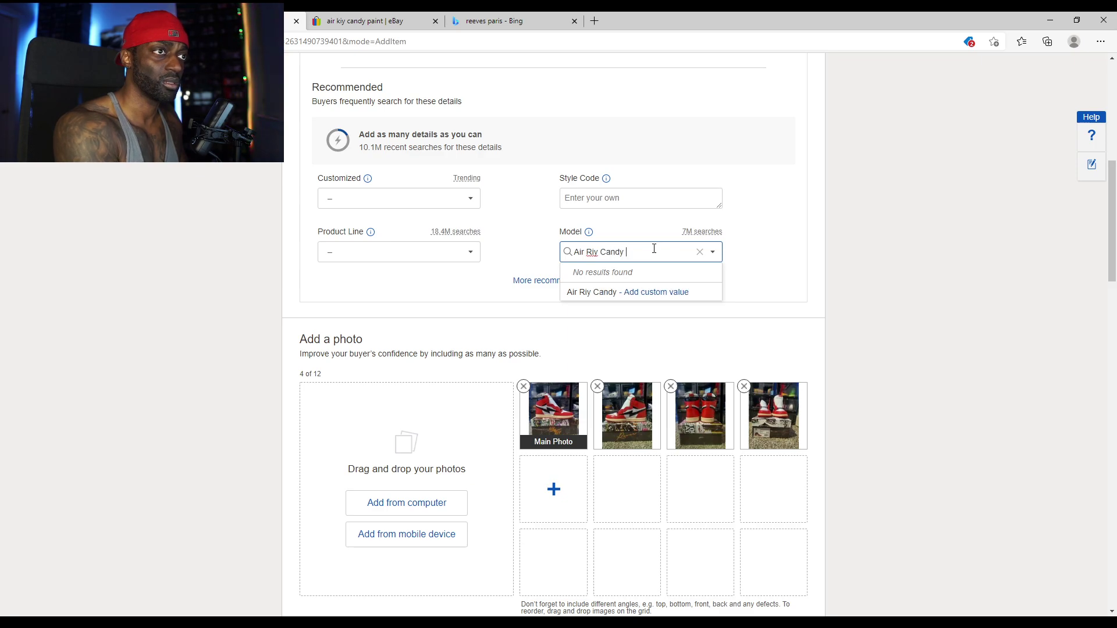
text(Paint)
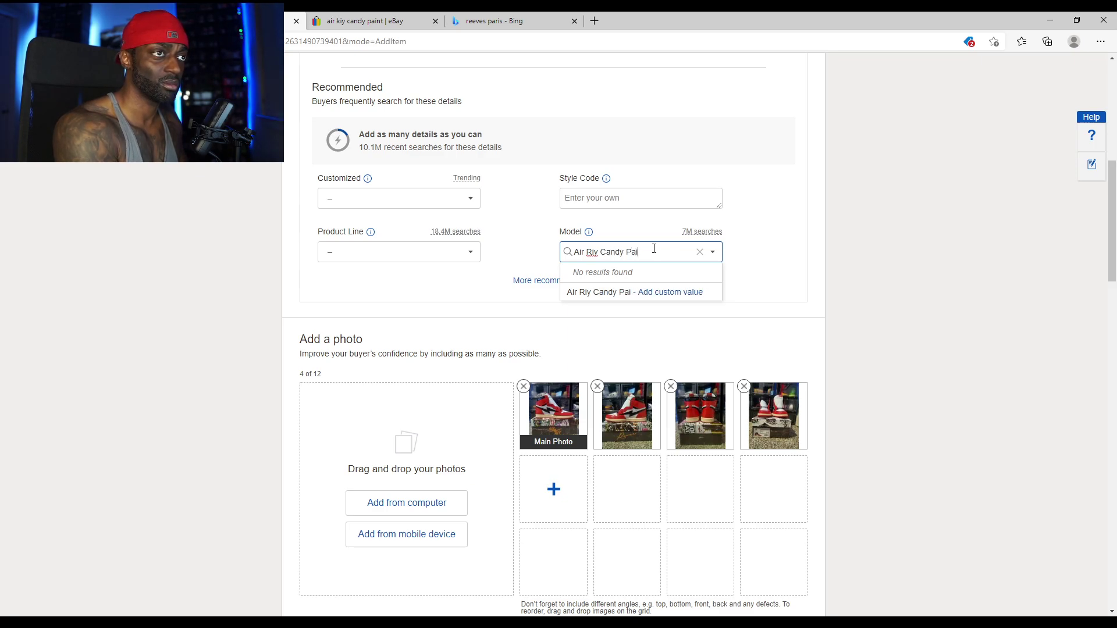
click(784, 270)
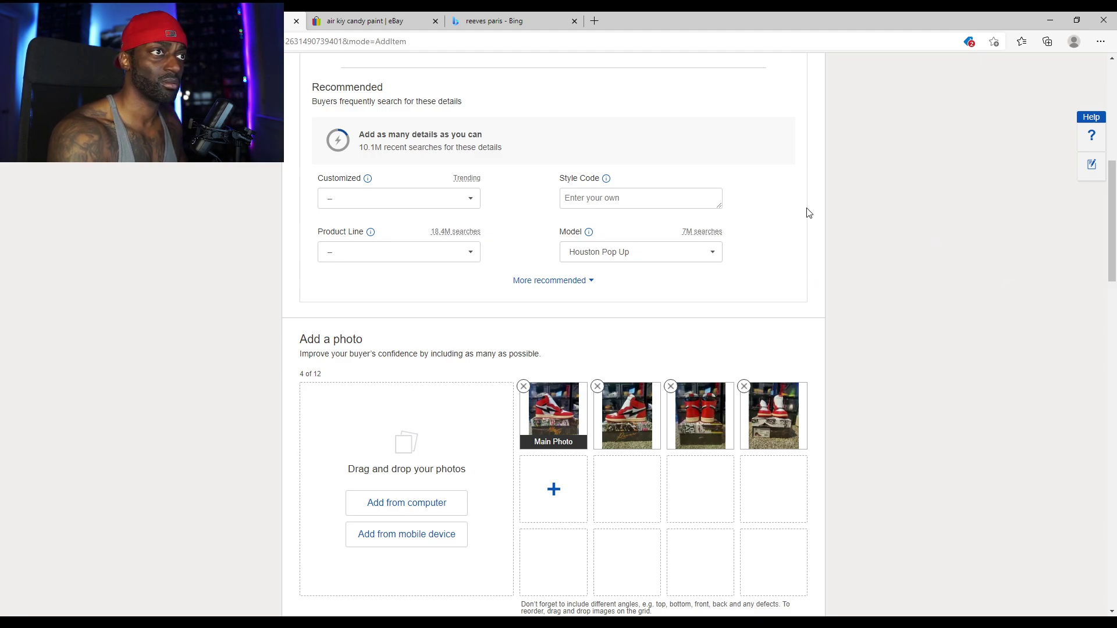
Expand the additional shipping options below the flat-rate USPS Priority Mail service
drag(1111, 271, 1090, 569)
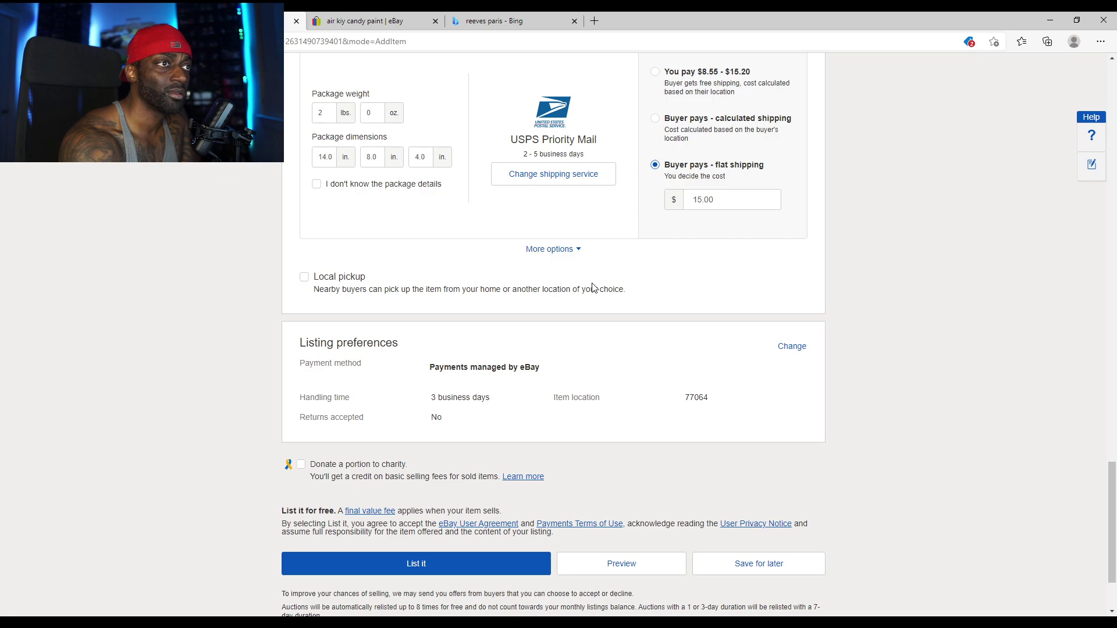
click(580, 250)
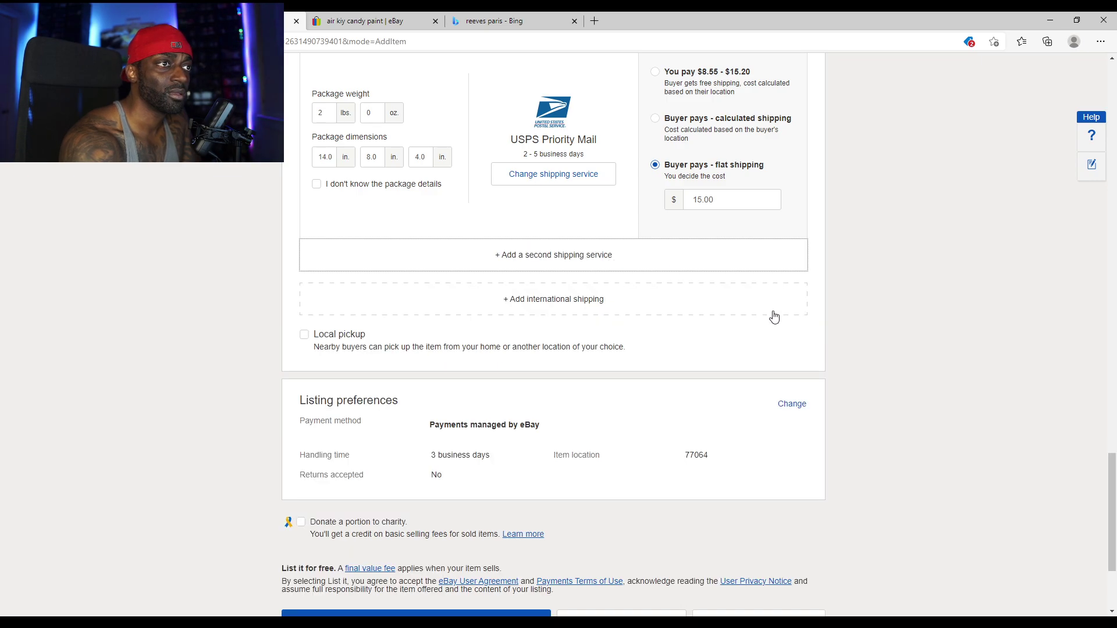
Preview the listing and check its title, photos, condition, starting bid, price, shipping and returns details
drag(1110, 483, 1110, 499)
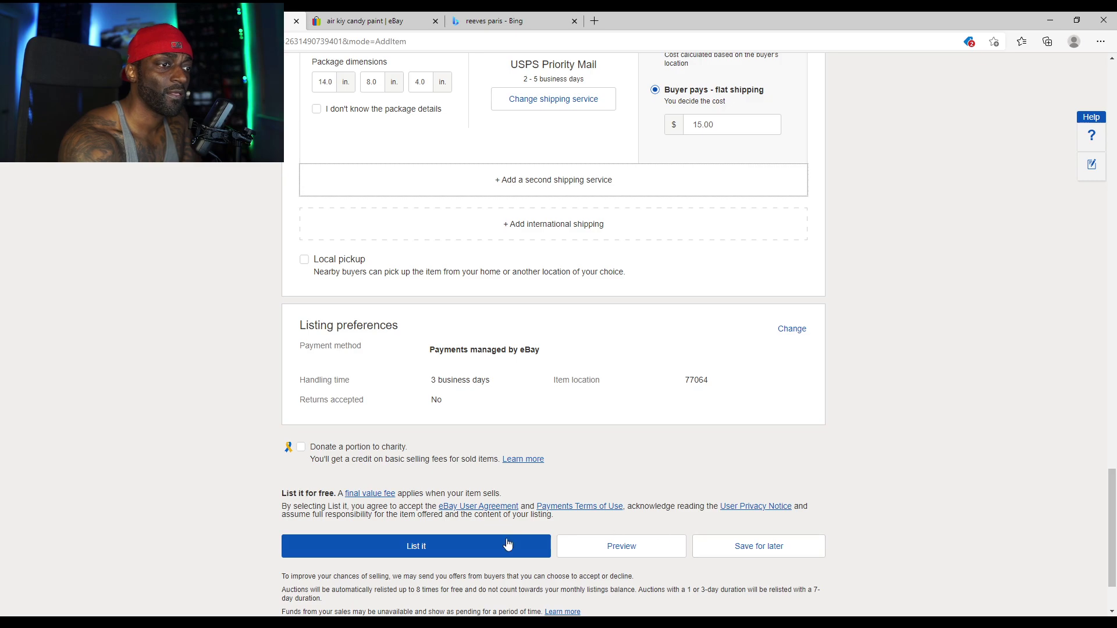
click(621, 546)
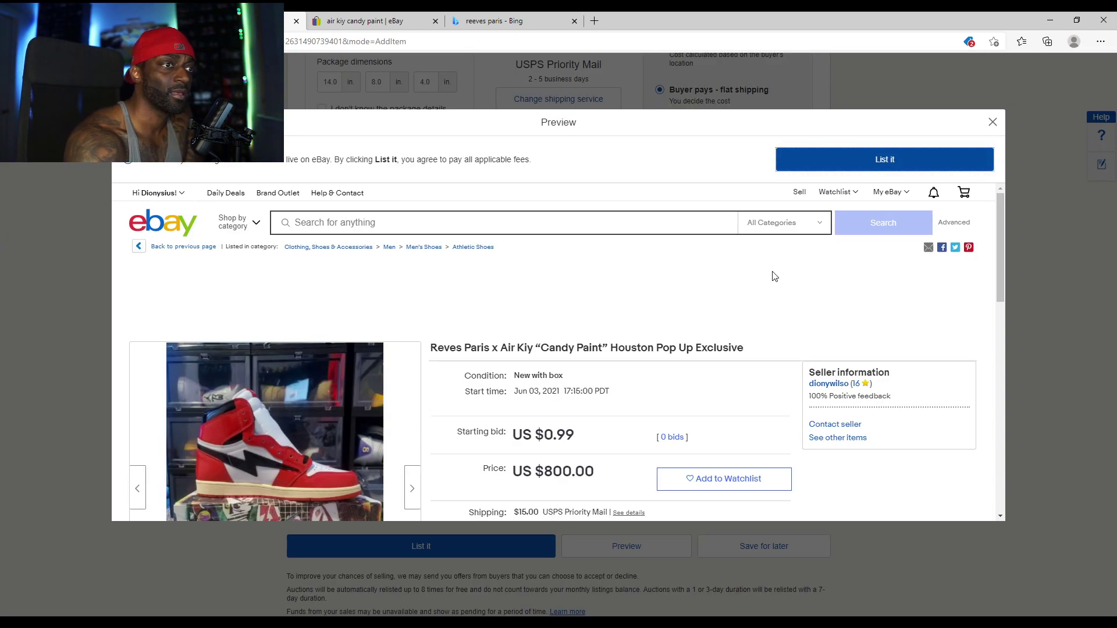
drag(1004, 225, 1000, 284)
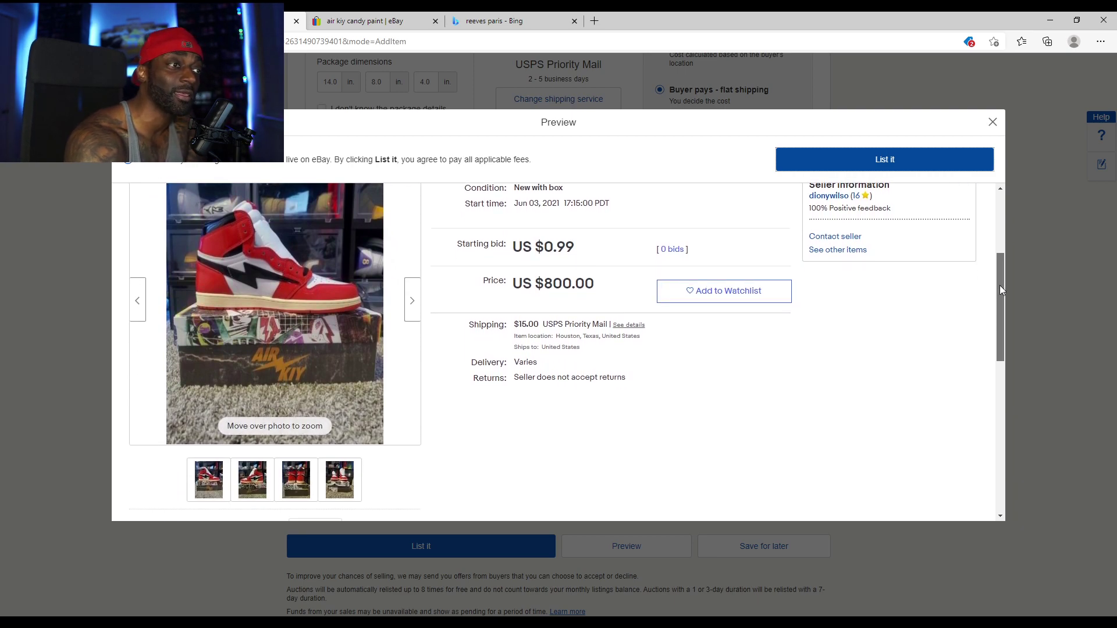
mouse_move(1000, 285)
mouse_down()
mouse_move(998, 239)
mouse_move(992, 273)
mouse_up()
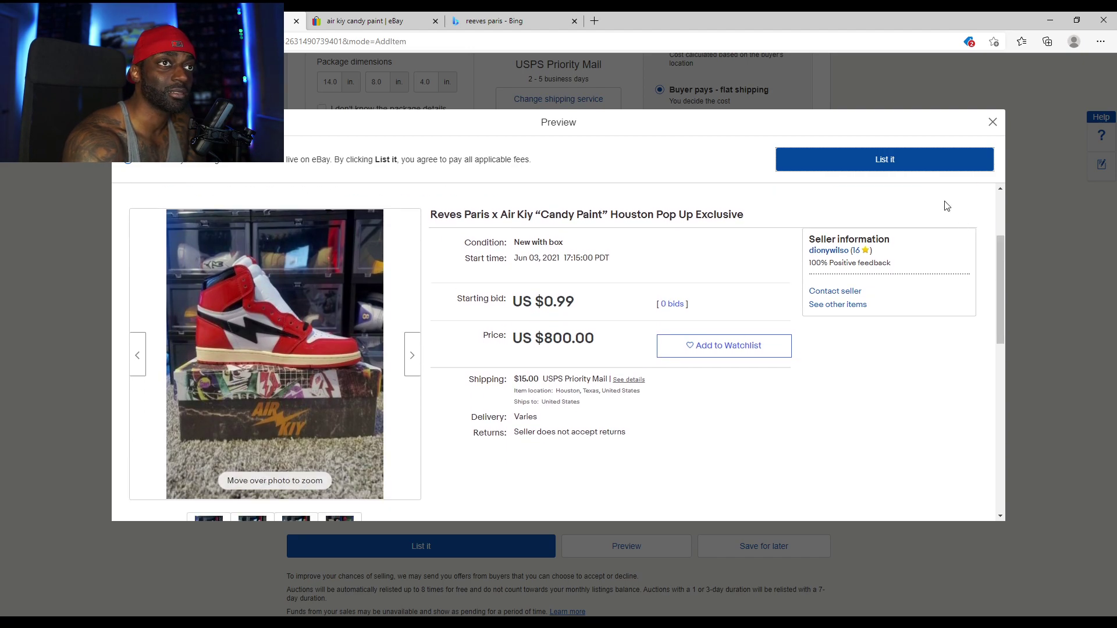
Leave the preview and submit the finished auction listing for publication
click(925, 163)
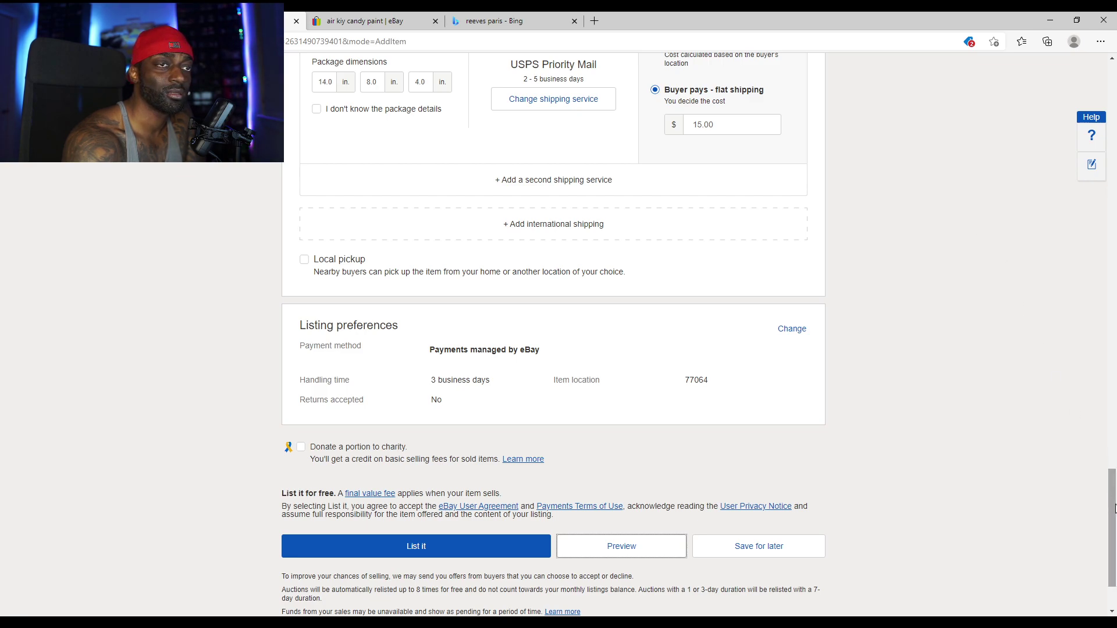
scroll(1108, 523, down, 2)
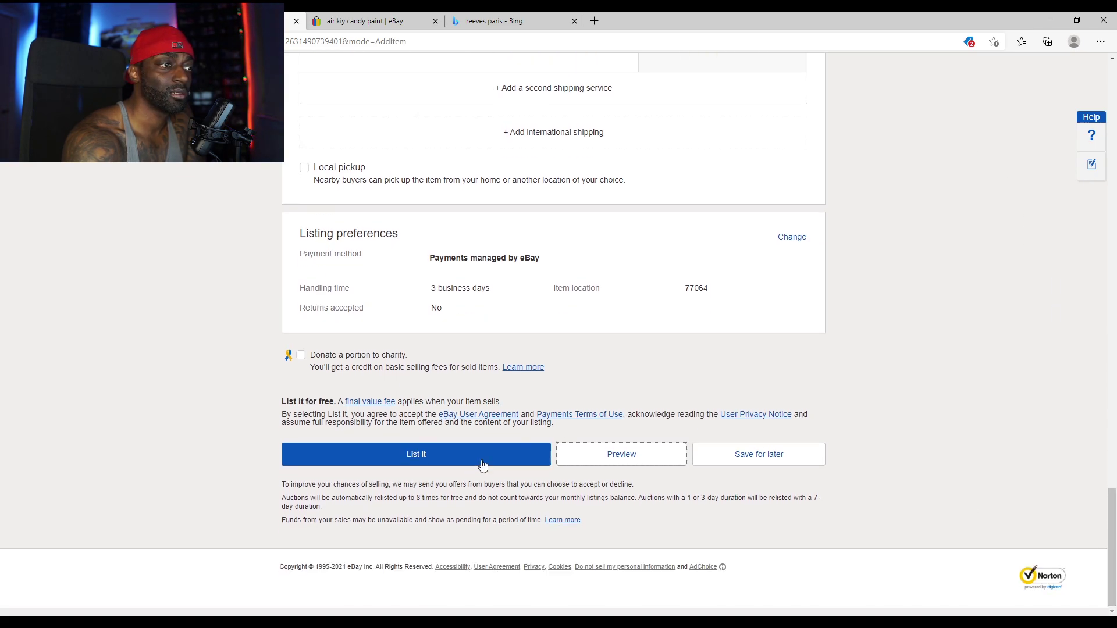
click(455, 455)
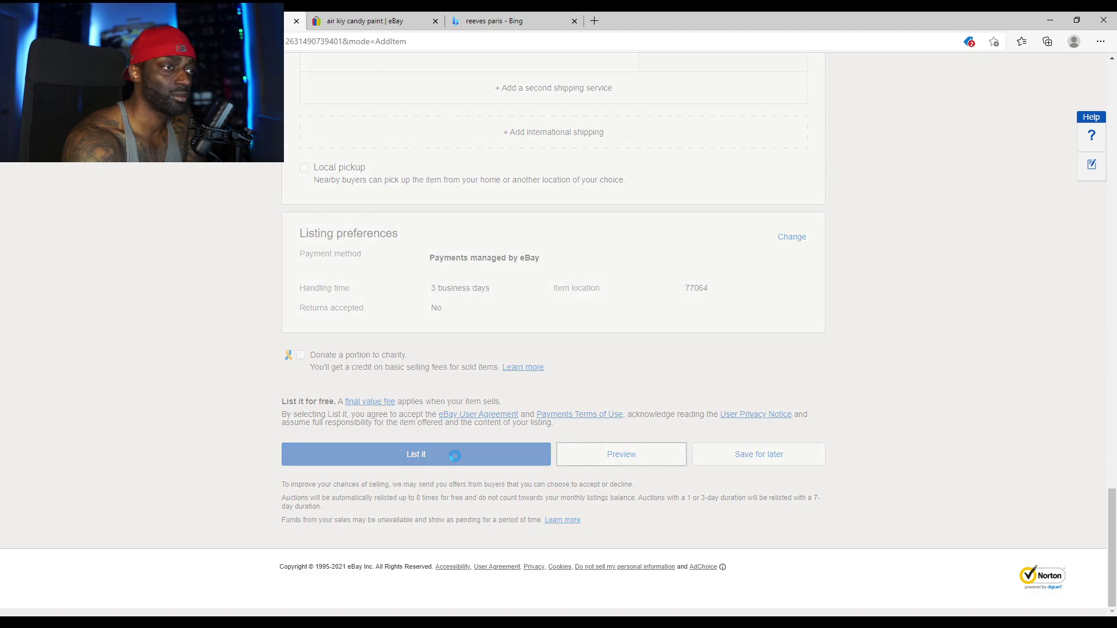